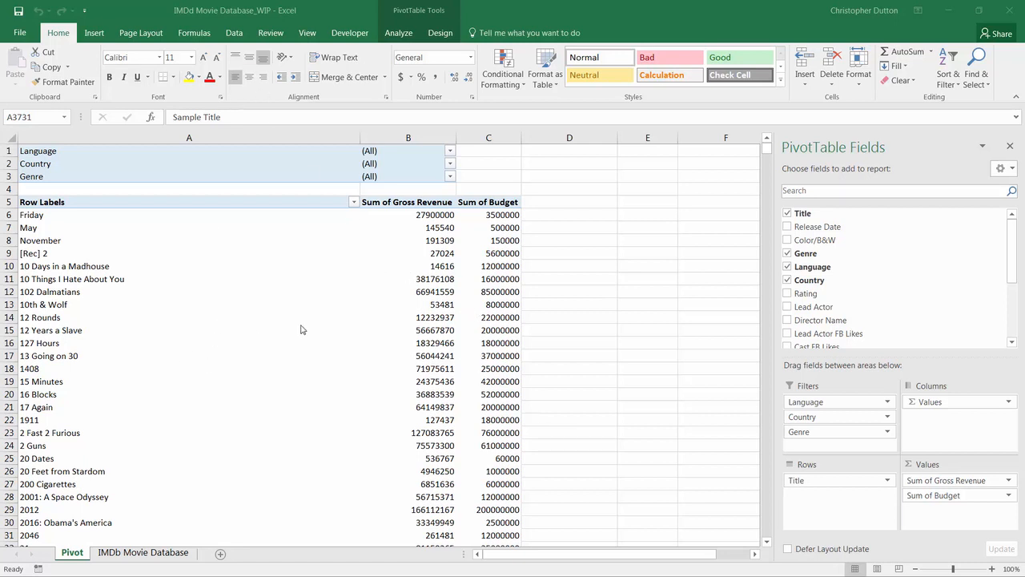
Go to the end of the IMDb Movie Database sheet and select the Sample Title entry below the last movie.
left_click(136, 555)
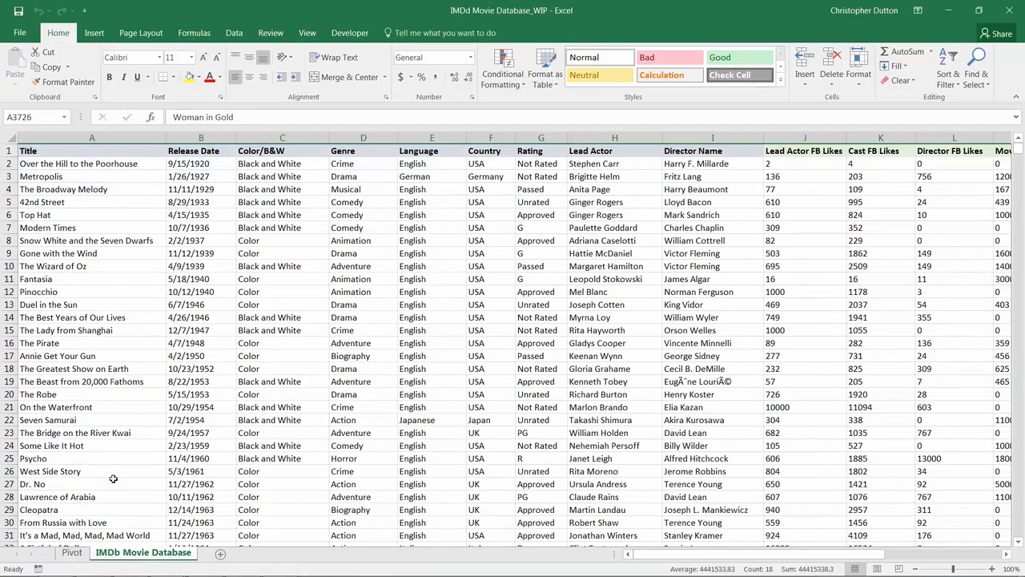
left_click_drag(1019, 153, 1019, 532)
scroll(85, 337, "down", 5)
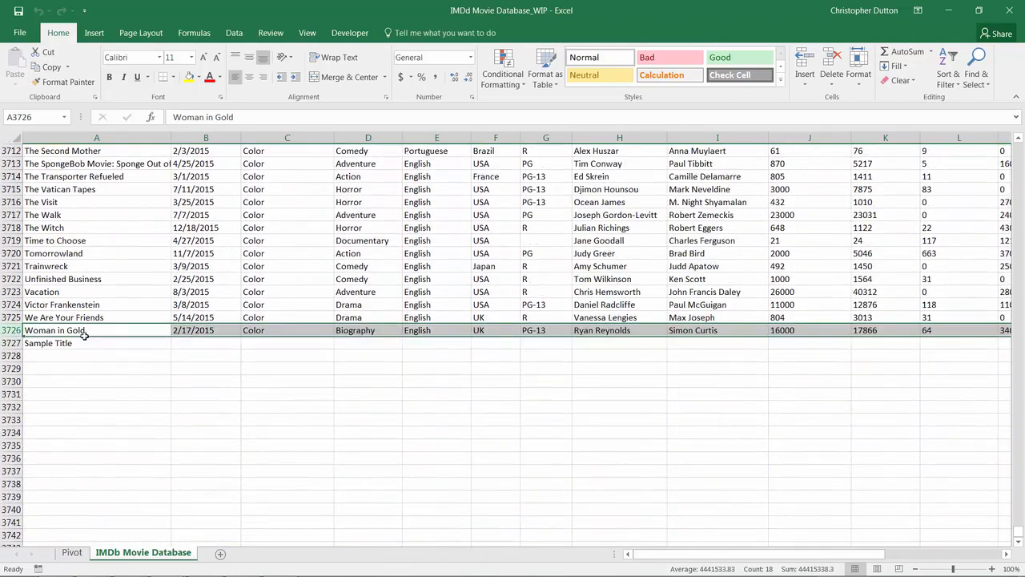
left_click(67, 343)
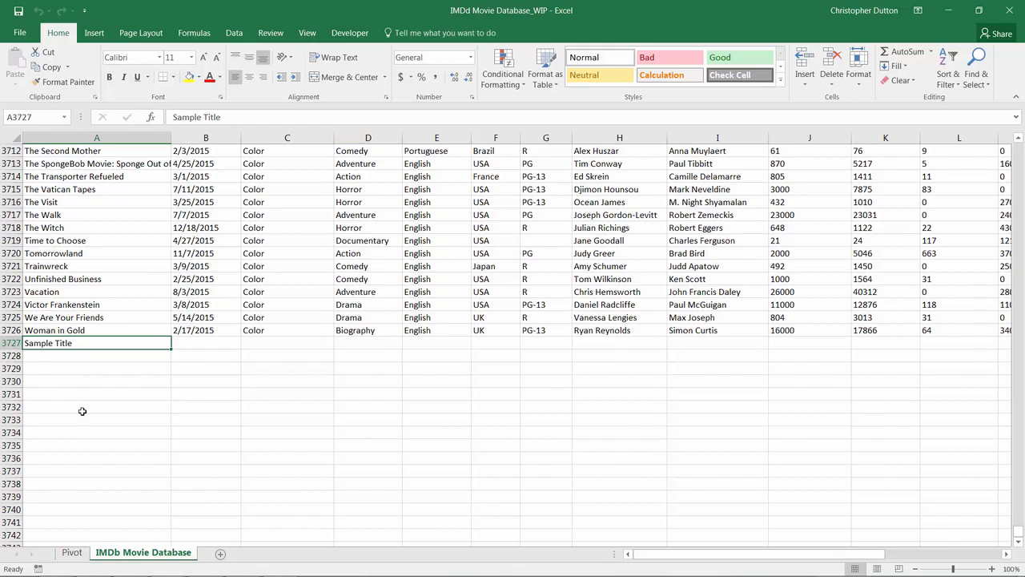
Review the source range of the pivot table on the Pivot sheet without changing it.
left_click(71, 553)
left_click(412, 12)
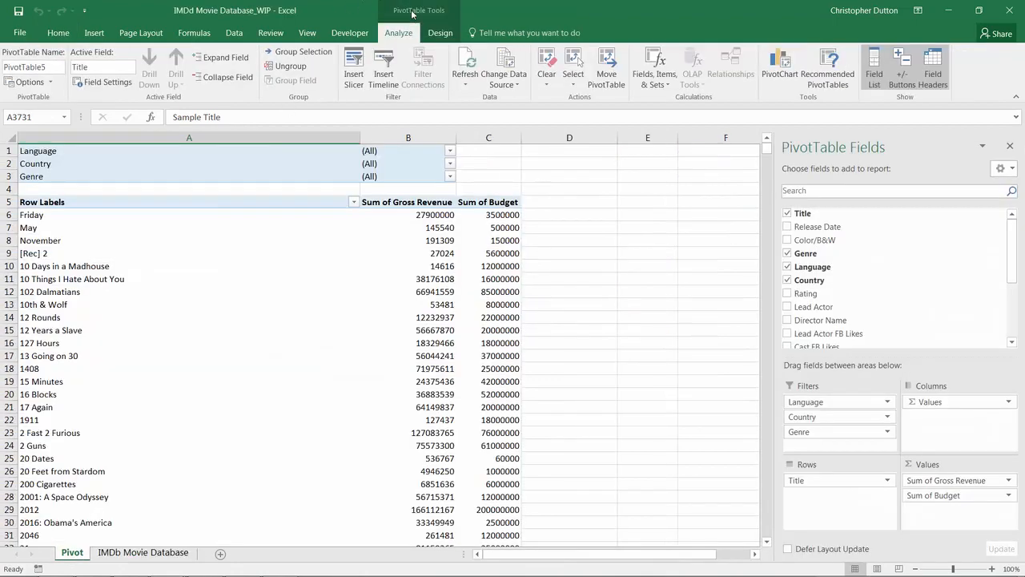
left_click(501, 56)
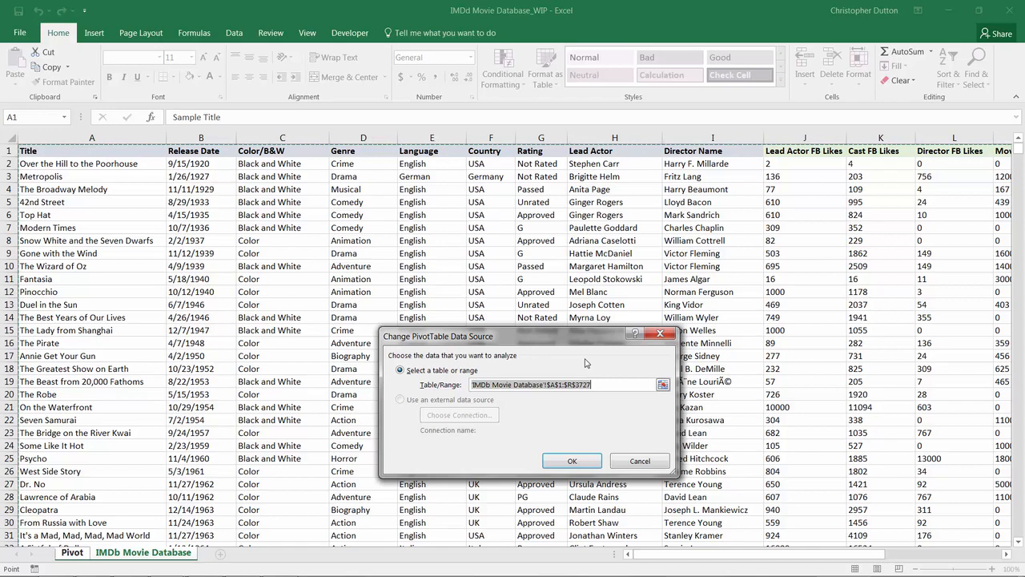
left_click(640, 461)
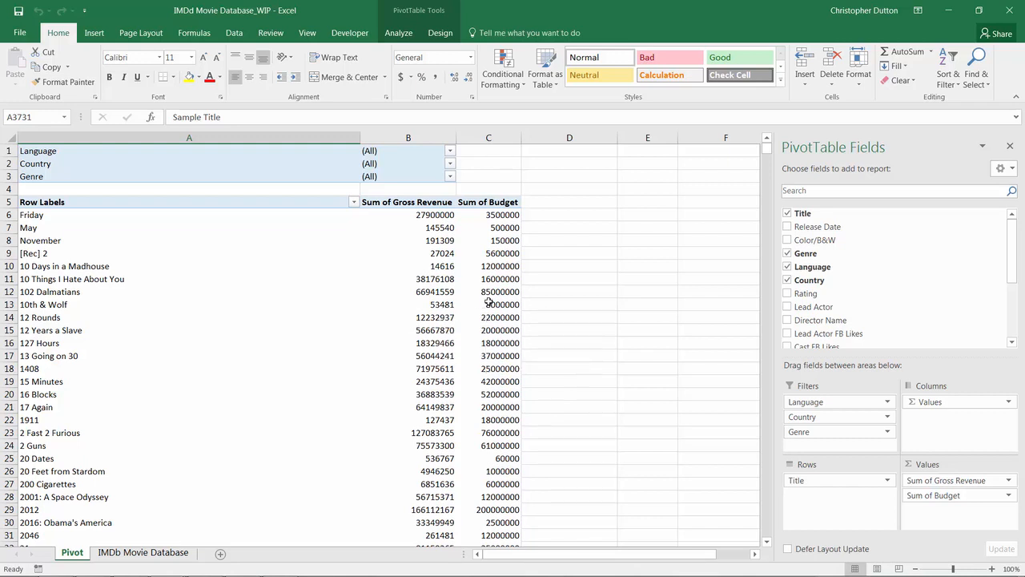
Change the pivot table's data source to the entire columns 'IMDb Movie Database'!$A:$R.
left_click(418, 12)
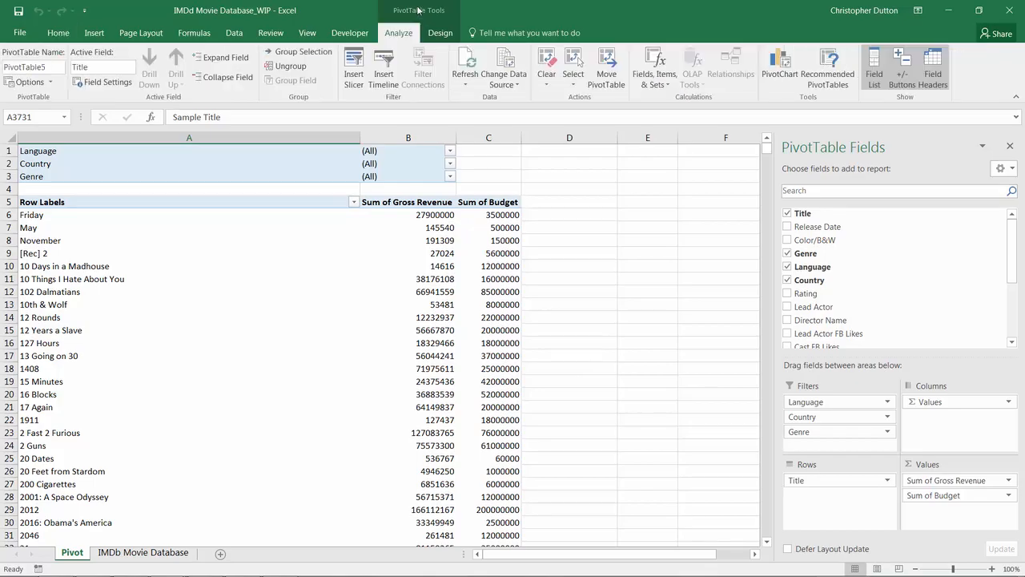
left_click(506, 63)
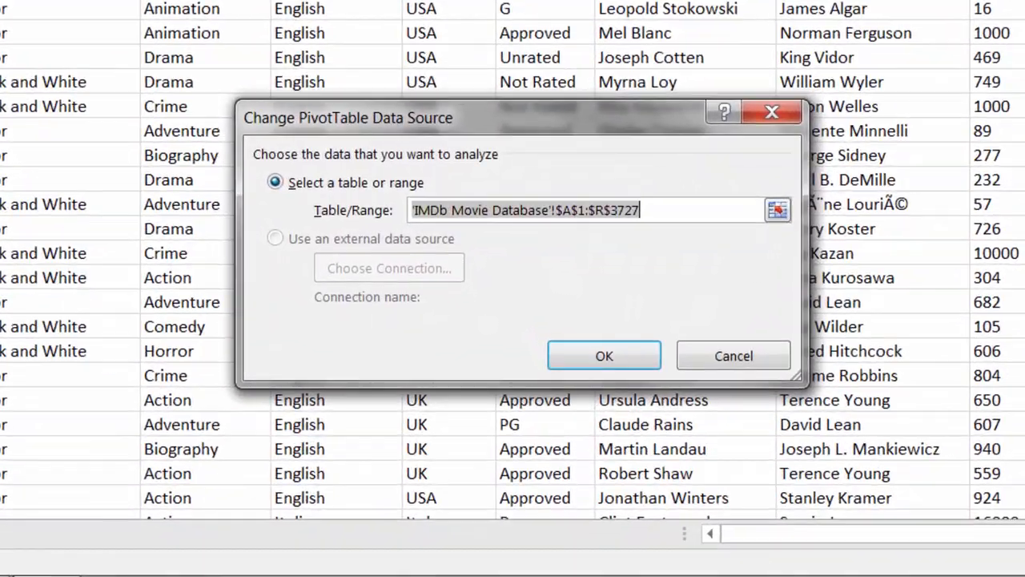
left_click(586, 210)
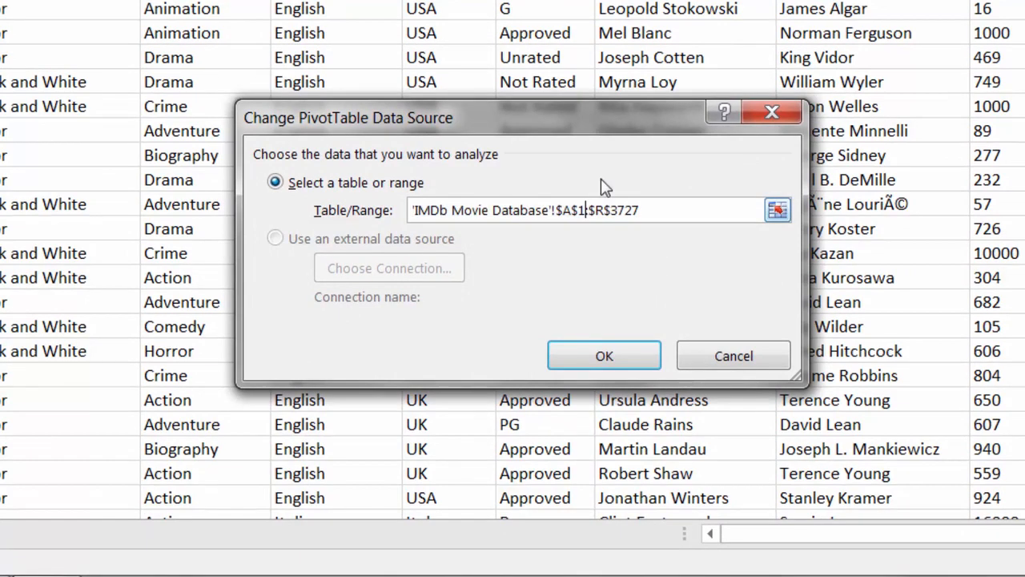
key("BackSpace")
key("BackSpace")
key("BackSpace")
type(":")
left_click(631, 210)
key("BackSpace")
key("BackSpace")
key("BackSpace")
key("BackSpace")
key("BackSpace")
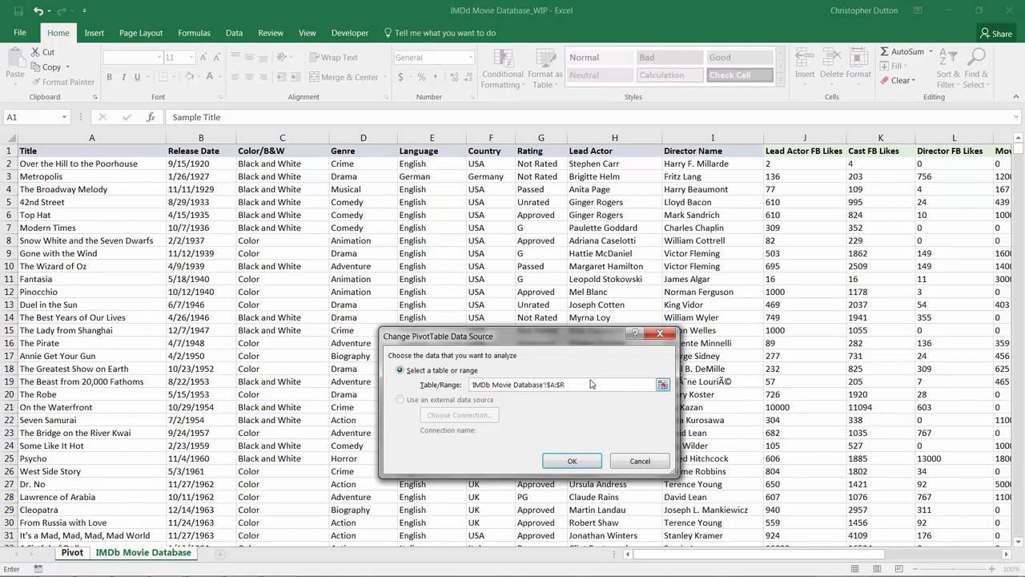
left_click(569, 460)
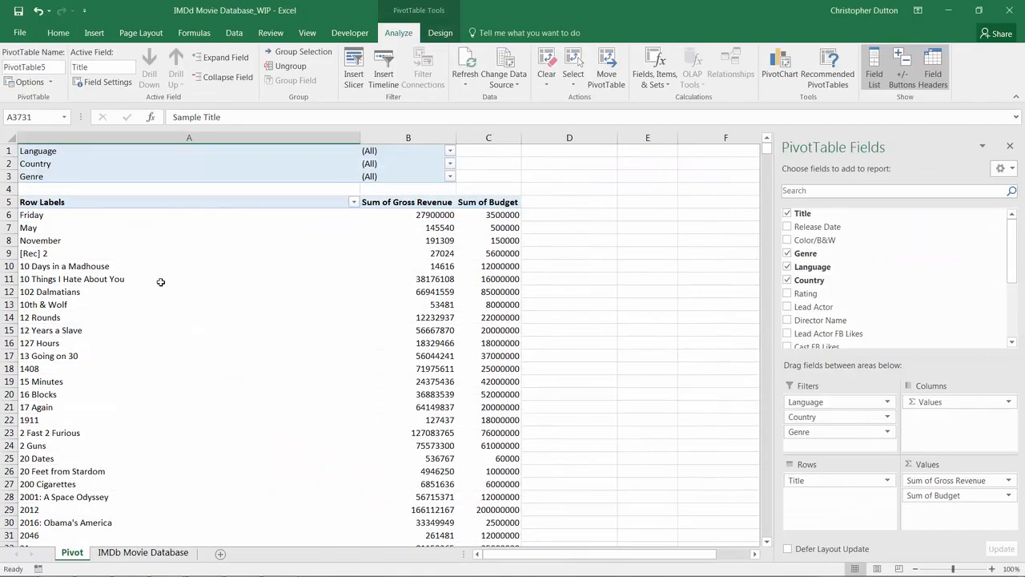
Examine the (blank) item at the end of the pivot table and how far its source range extends around the movie data.
left_click_drag(767, 151, 766, 535)
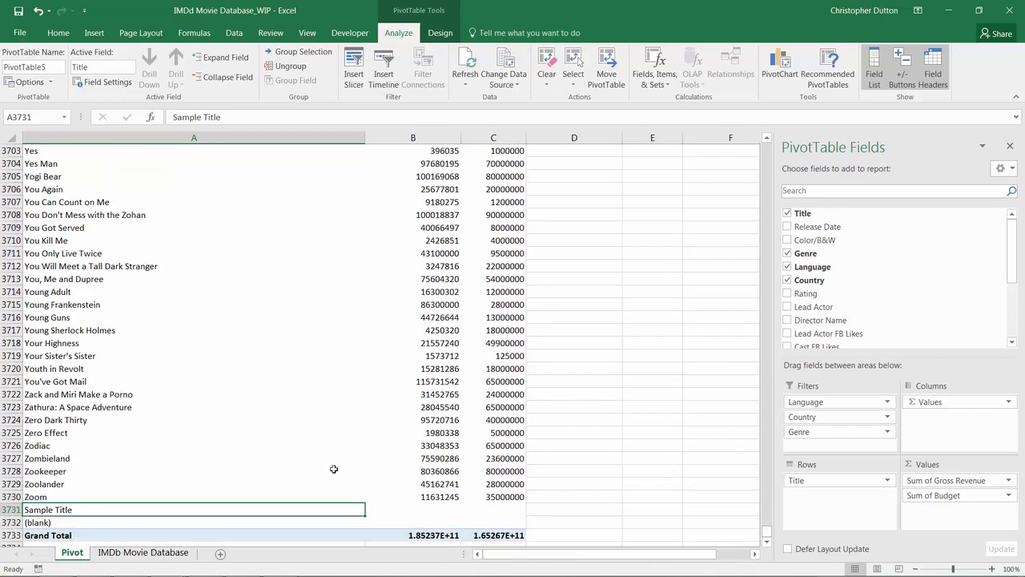
left_click(79, 520)
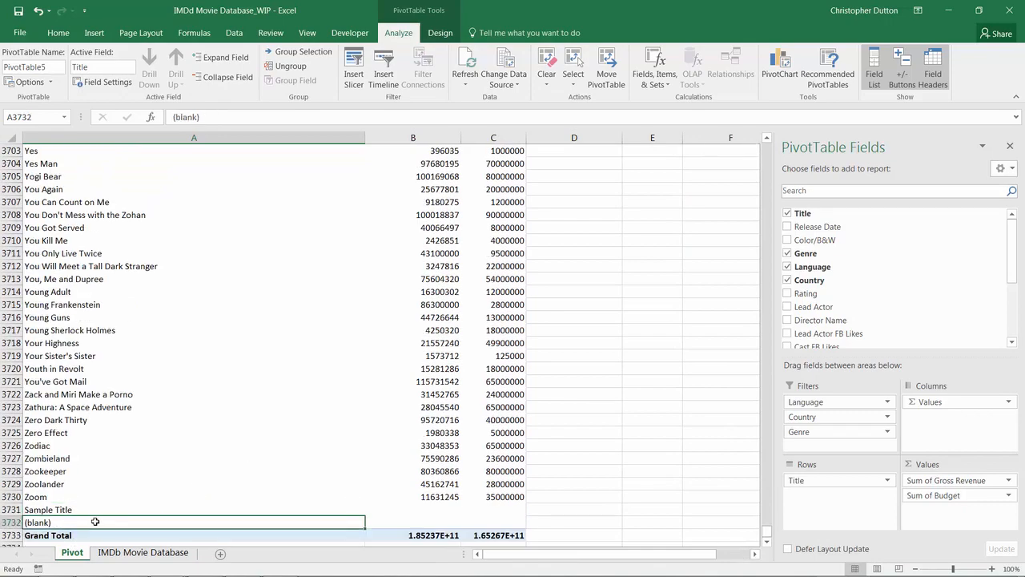
left_click(503, 64)
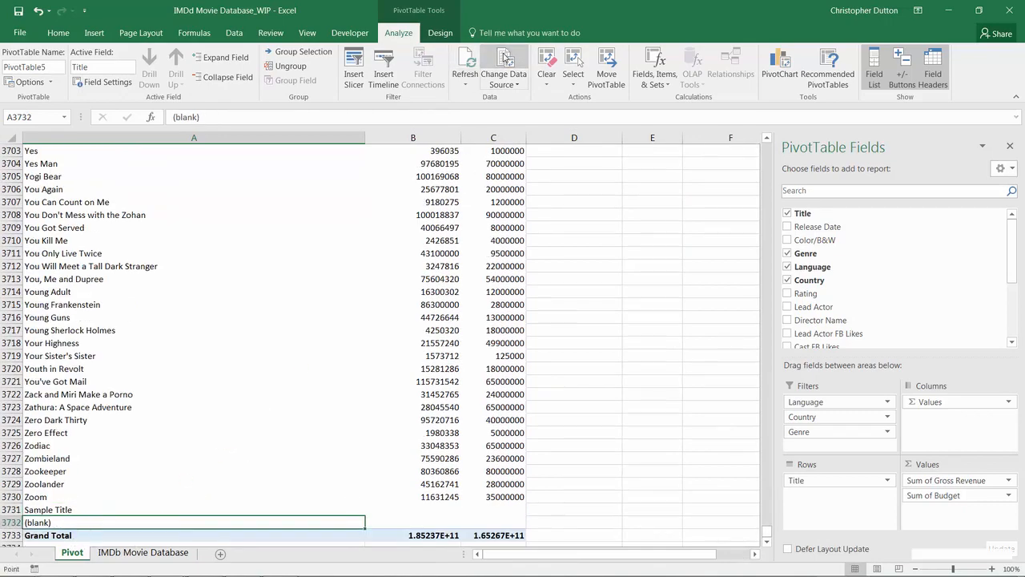
left_click_drag(1019, 155, 1019, 531)
scroll(769, 469, "down", 4)
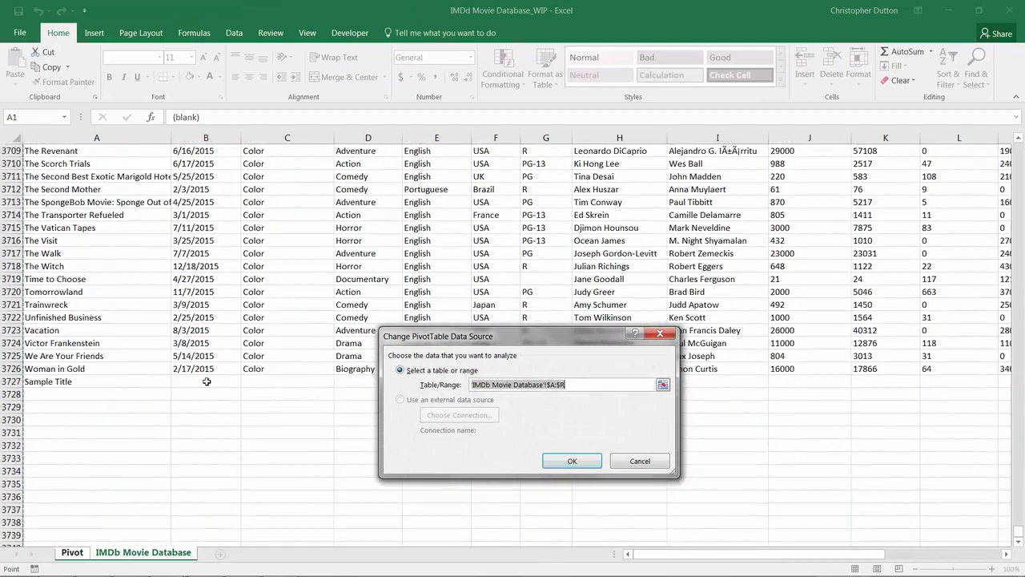
left_click_drag(705, 553, 822, 553)
scroll(934, 470, "down", 14)
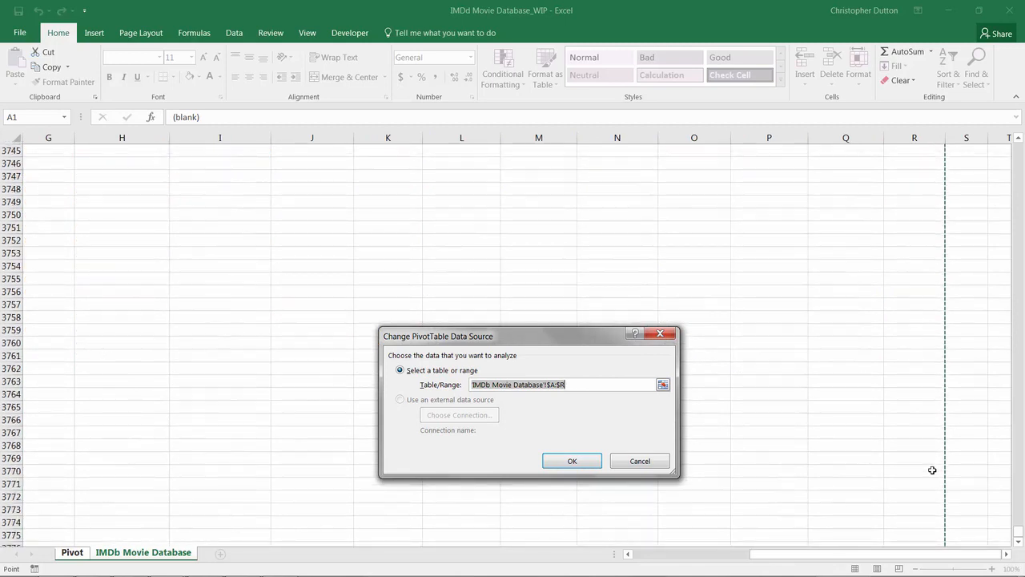
scroll(969, 493, "up", 19)
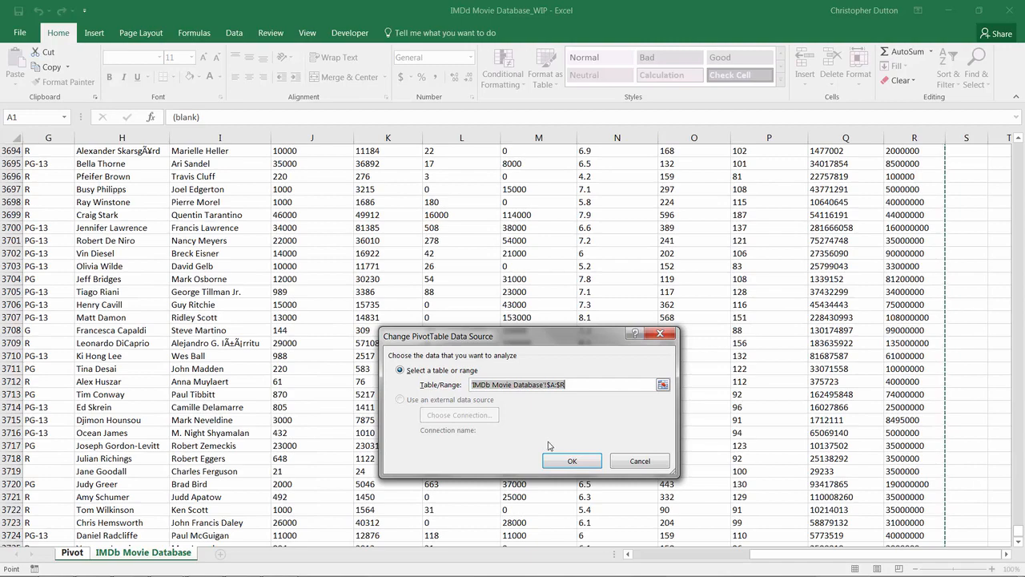
left_click(571, 461)
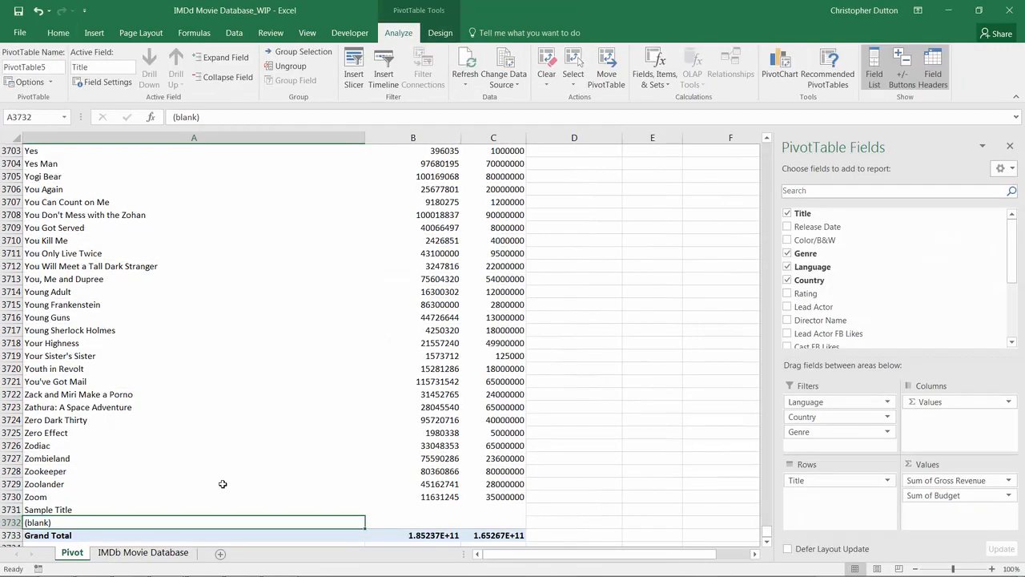
Add a new entry "Sample Title 2" in cell A3728 of the IMDb Movie Database sheet.
left_click(145, 555)
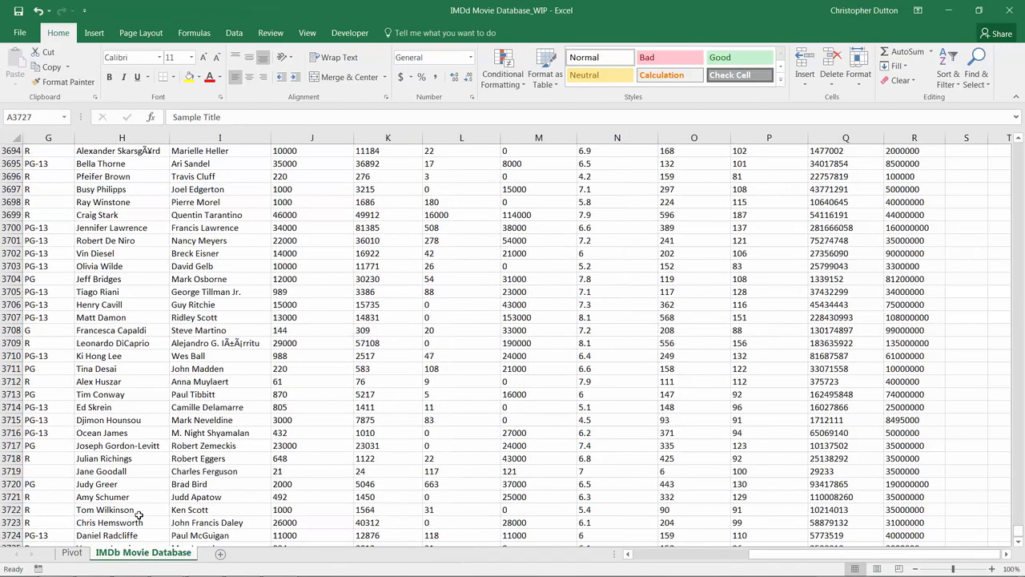
scroll(185, 464, "down", 6)
left_click_drag(847, 555, 469, 515)
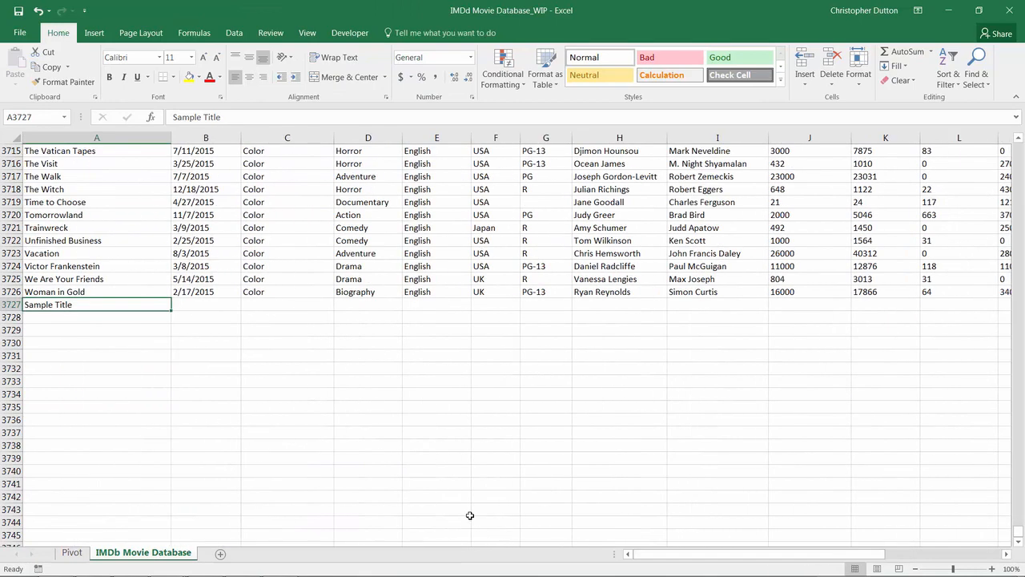
left_click(59, 318)
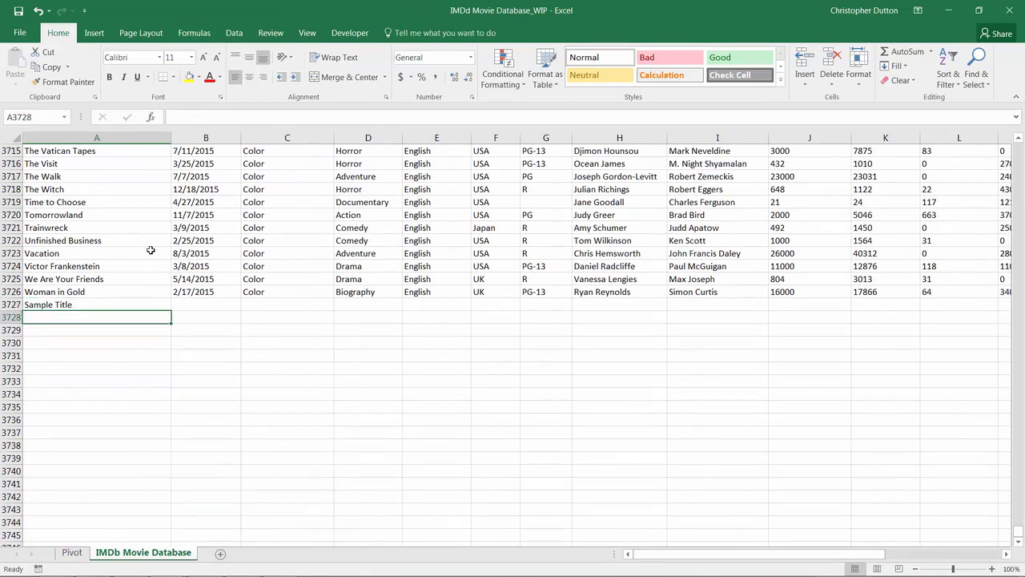
type("Sample Title 2")
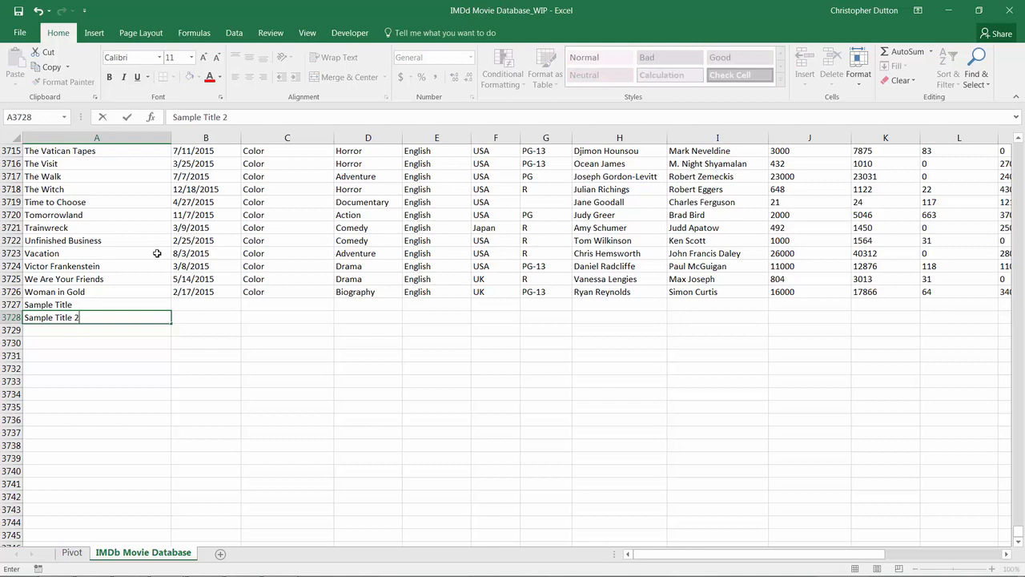
key("Return")
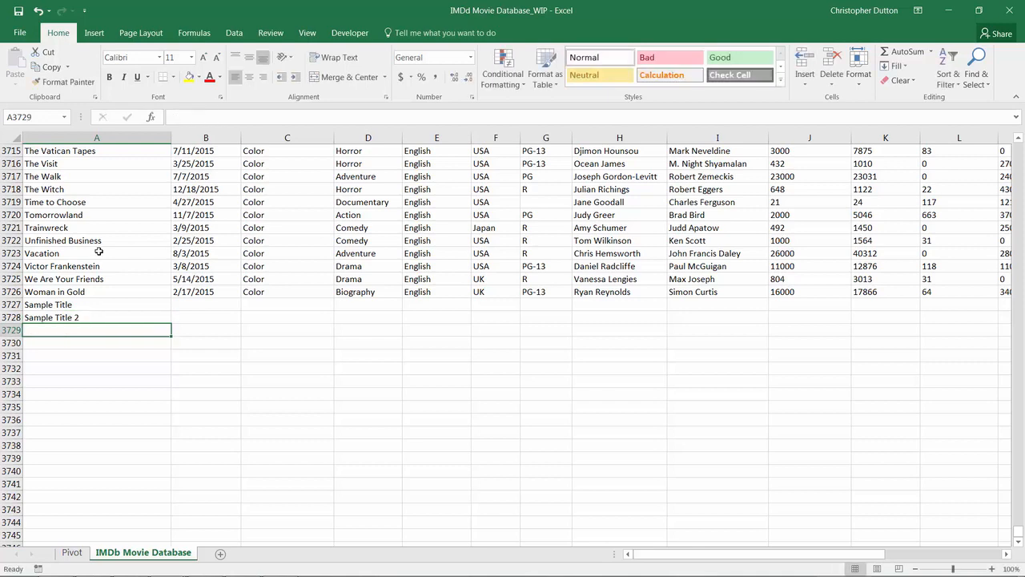
Refresh the pivot table and select the Sample Title 2 item near its end.
left_click(80, 551)
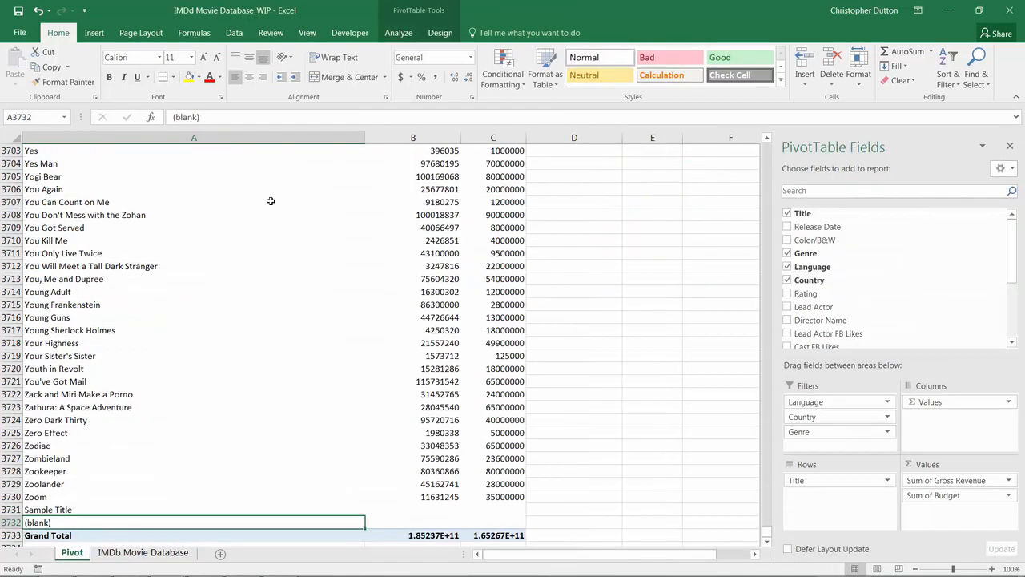
left_click(398, 32)
left_click(465, 64)
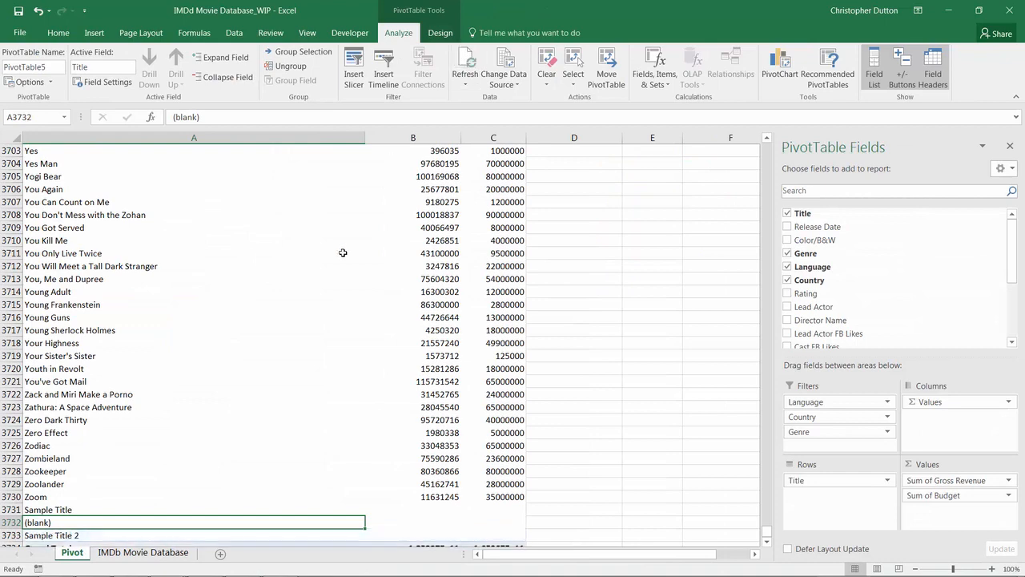
scroll(316, 315, "down", 2)
scroll(315, 315, "down", 1)
left_click(94, 420)
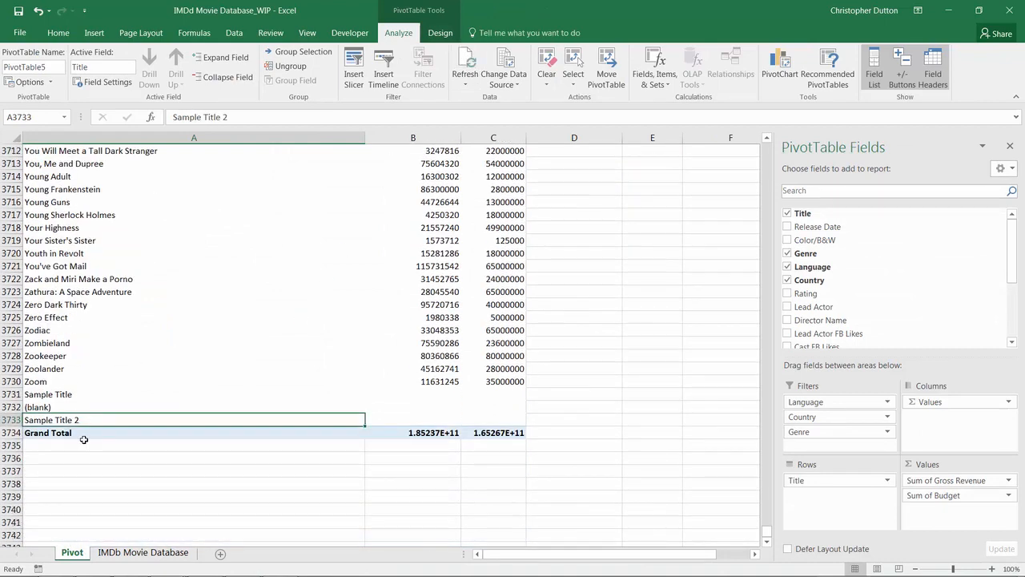
Add another entry "Sample Title 3" in cell A3729 of the IMDb Movie Database sheet.
left_click(128, 551)
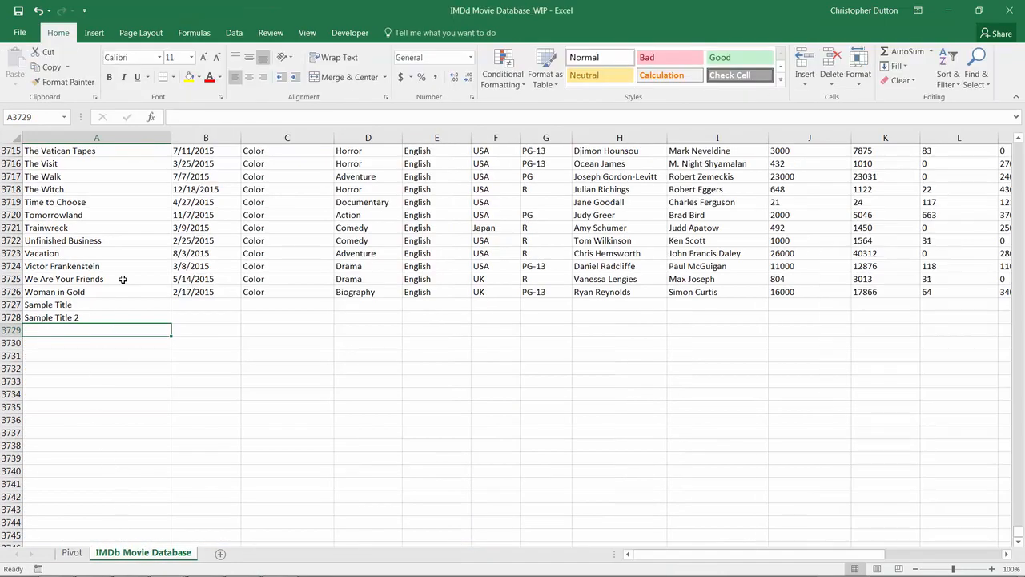
type("Sample Title 3")
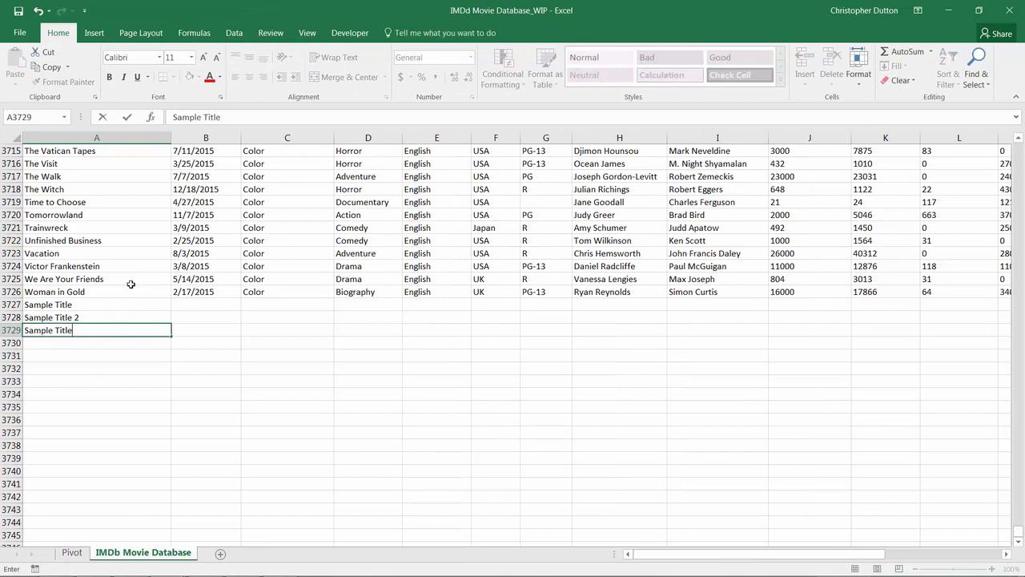
key("Return")
Refresh the pivot table on the Pivot sheet to include Sample Title 3.
left_click(71, 552)
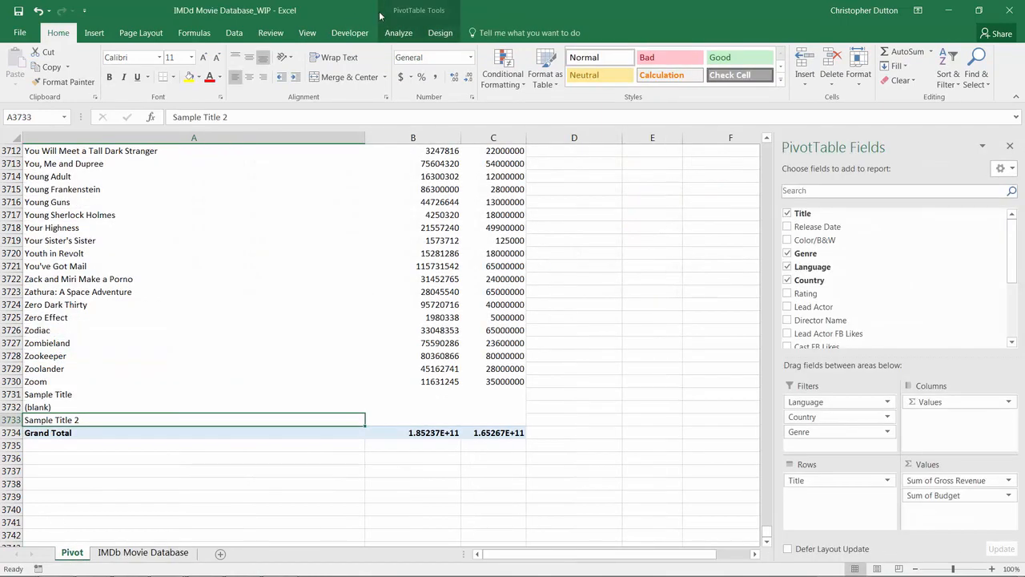
left_click(398, 32)
left_click(465, 64)
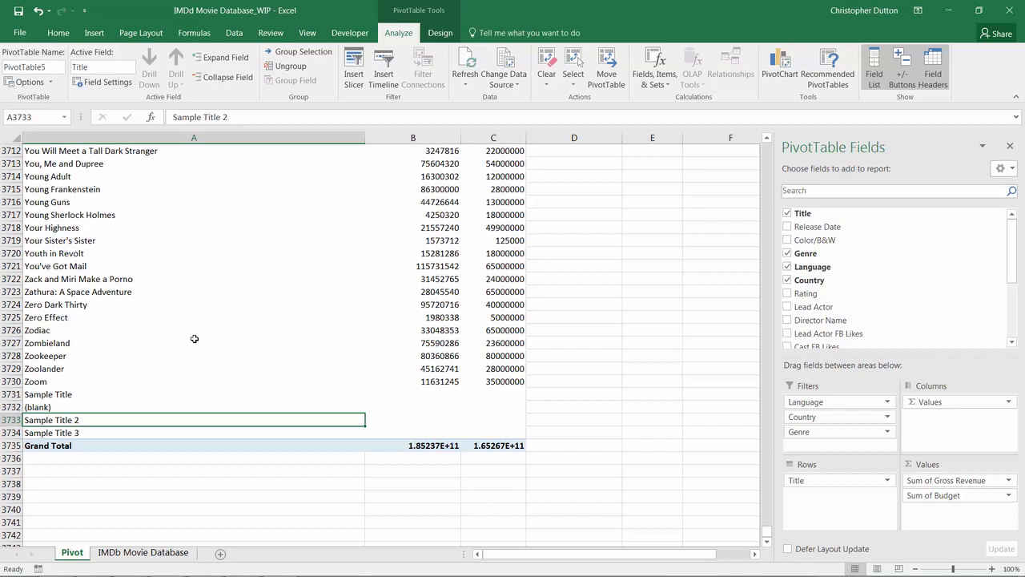
Delete the three sample title rows, 3727 to 3729, from the IMDb Movie Database sheet.
left_click(151, 553)
scroll(451, 337, "up", 3)
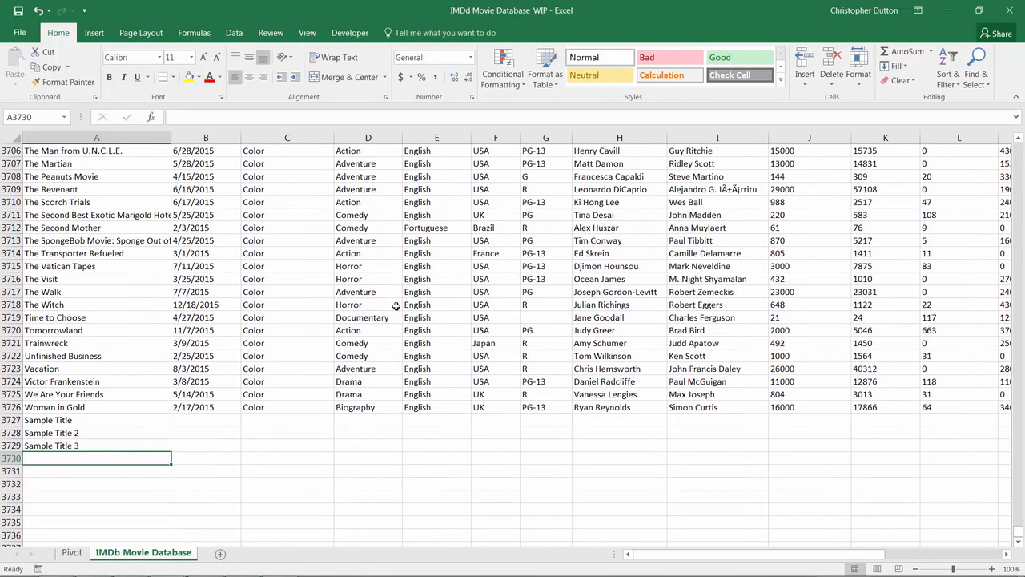
left_click_drag(56, 164, 691, 380)
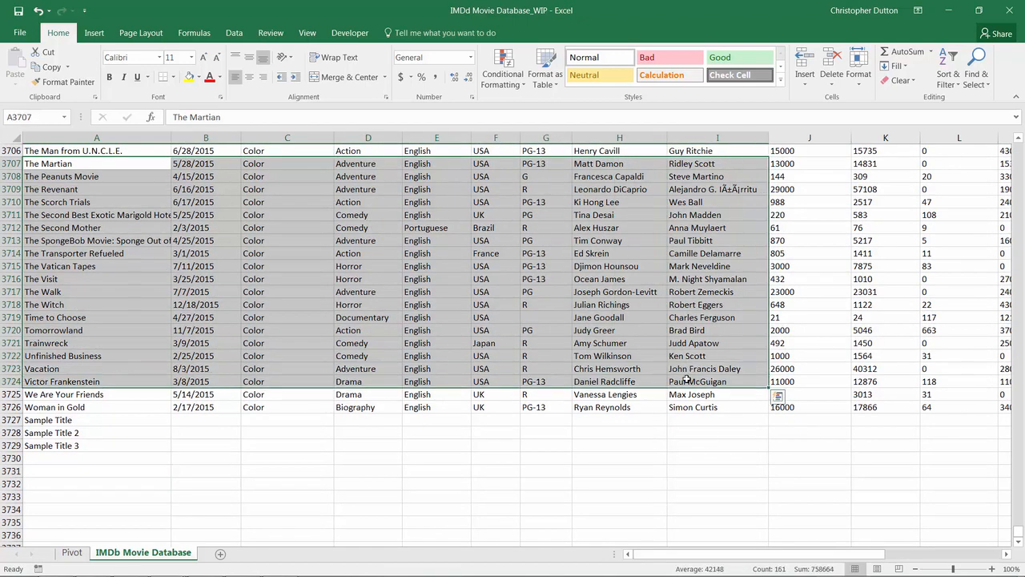
left_click(618, 368)
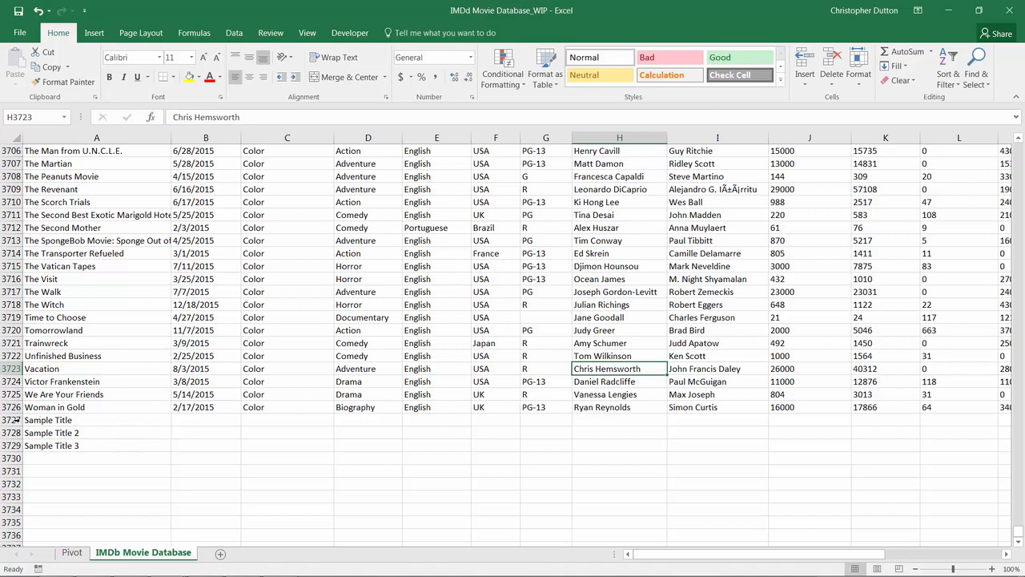
left_click(12, 419)
left_click(12, 445, "shift")
right_click(11, 445)
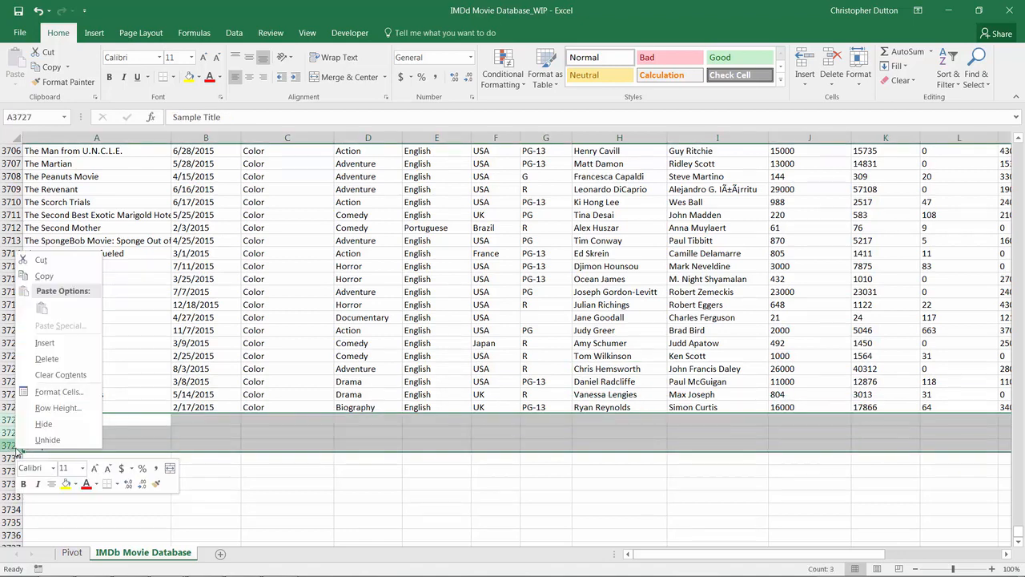
left_click(81, 363)
left_click(281, 393)
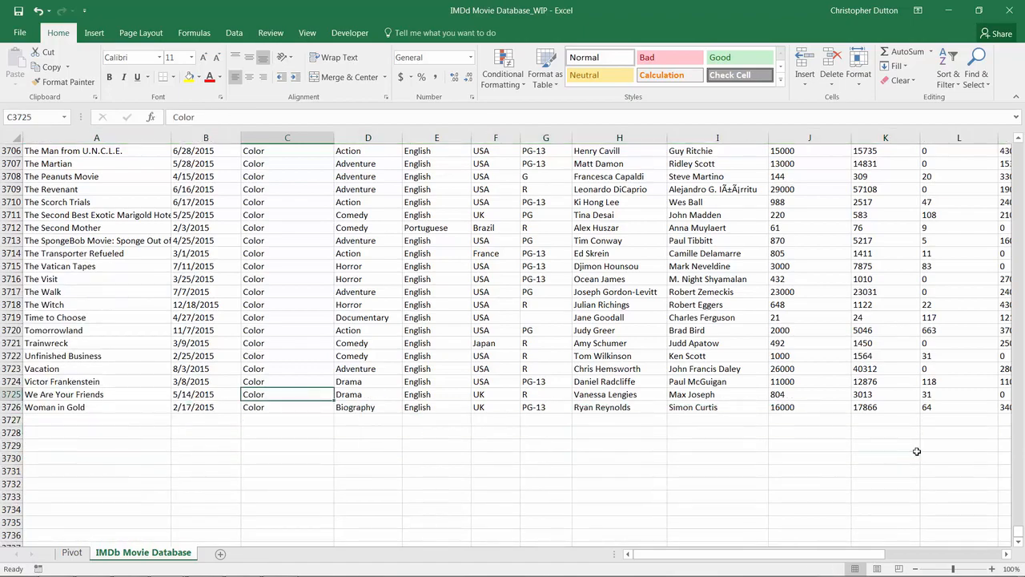
Format the range A1:R3726 on the IMDb Movie Database sheet as a table with headers, using a light black banded style.
left_click_drag(1010, 532, 1014, 146)
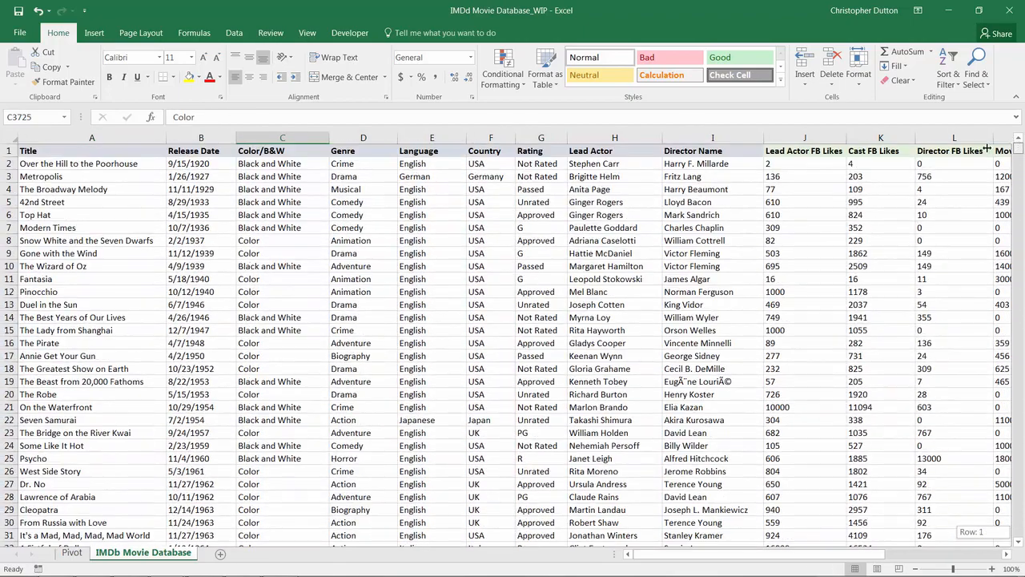
left_click(49, 153)
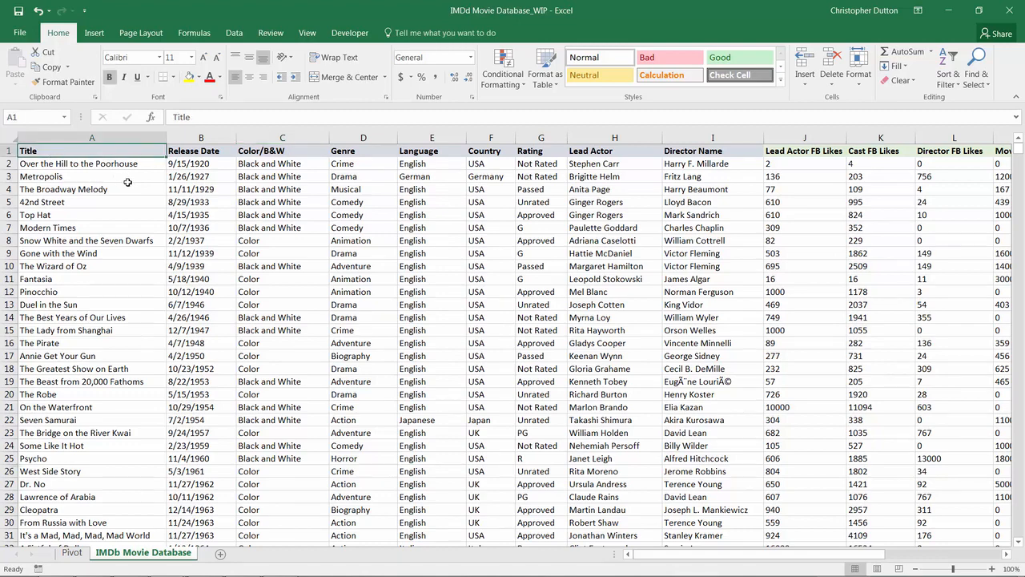
key("ctrl+shift+End")
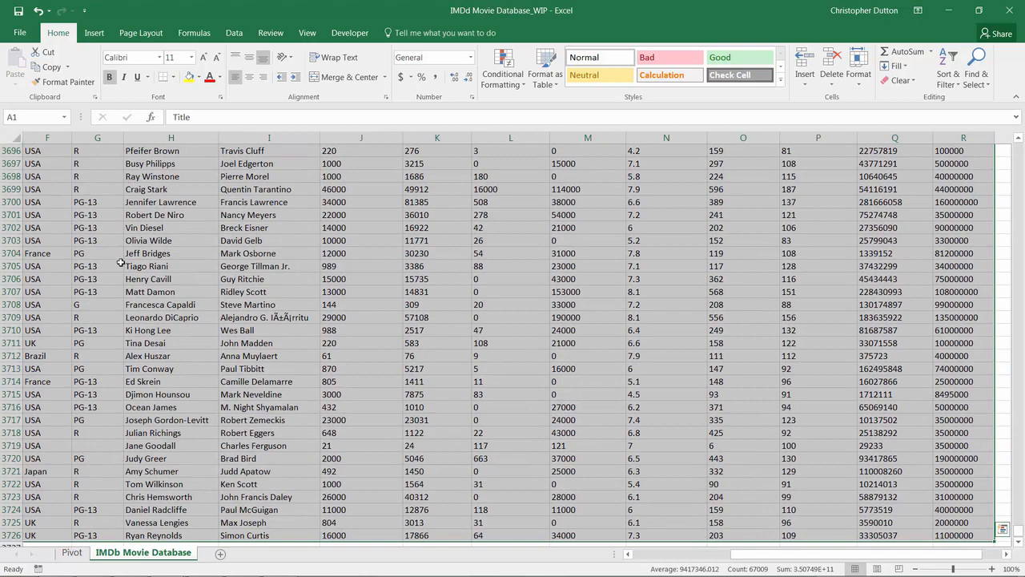
scroll(110, 311, "down", 2)
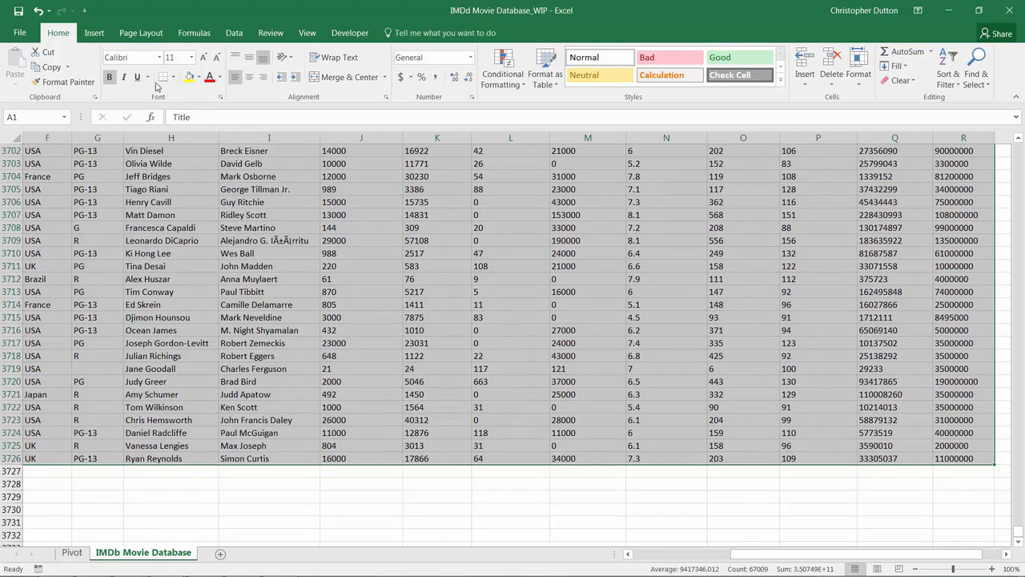
left_click(551, 64)
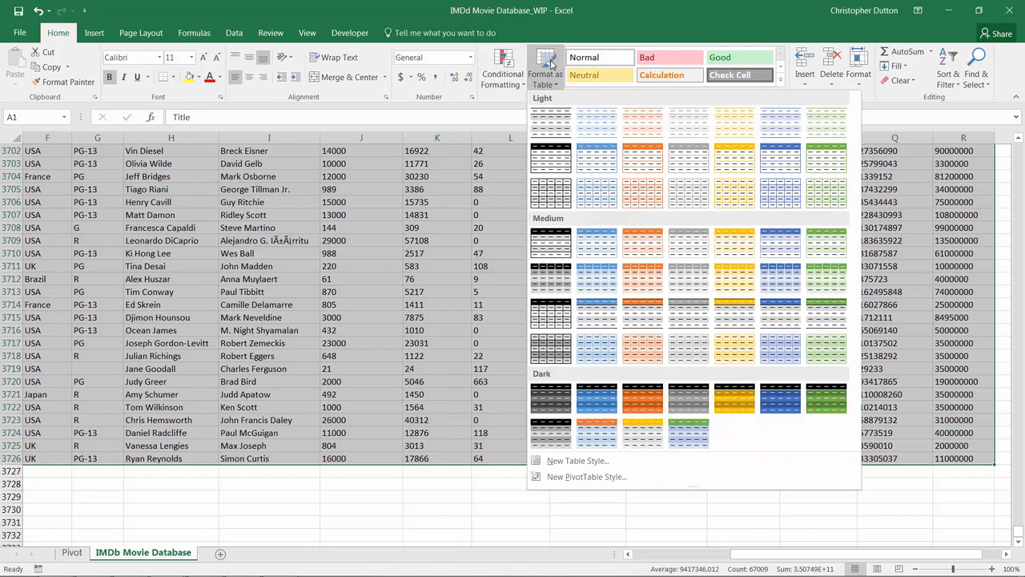
left_click(553, 127)
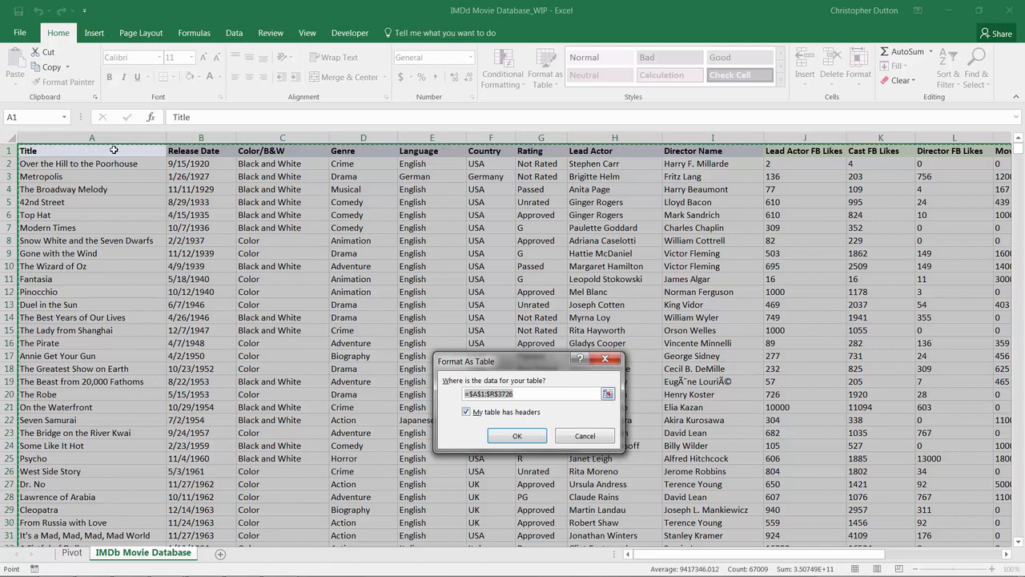
left_click(510, 441)
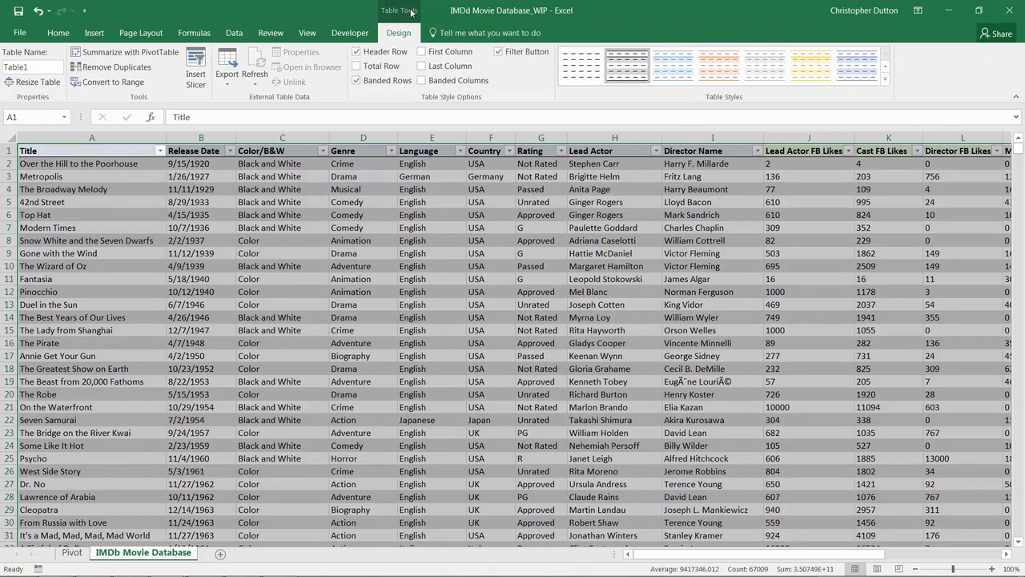
Name the new table Movies.
left_click(44, 67)
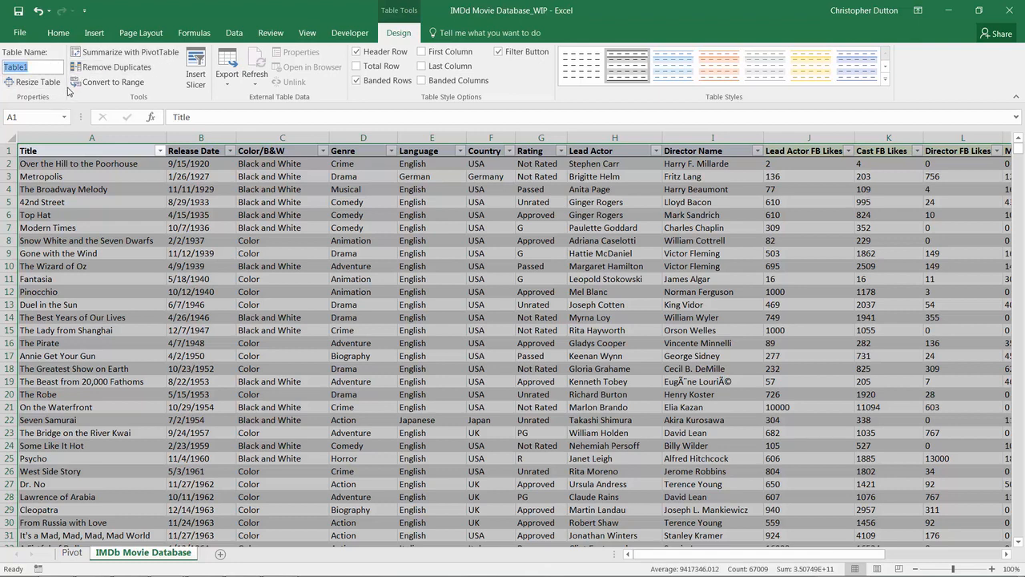
type("Movies")
key("Return")
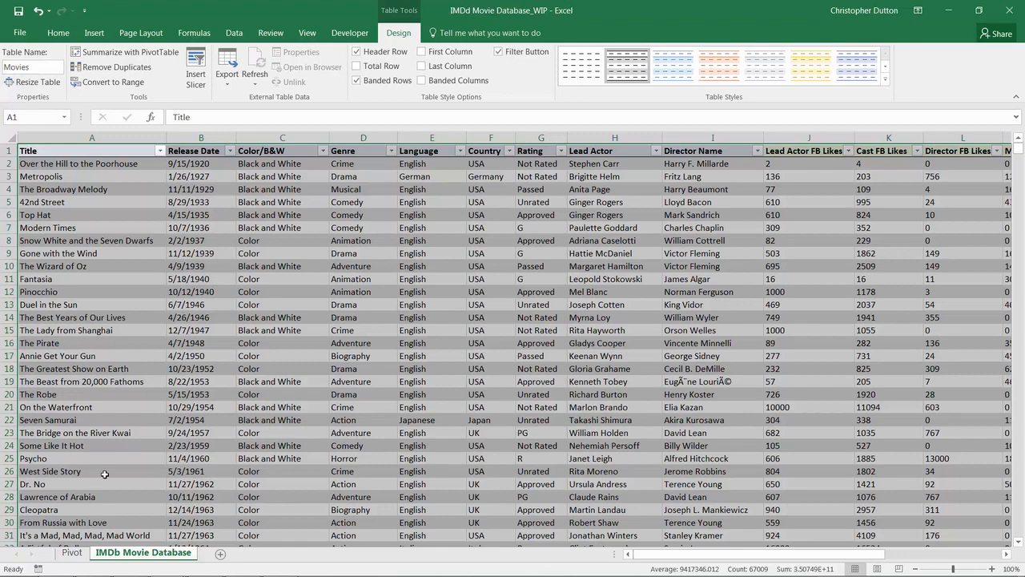
Change the data source of the pivot table on the Pivot sheet to the Movies table.
left_click(72, 553)
scroll(435, 387, "up", 1)
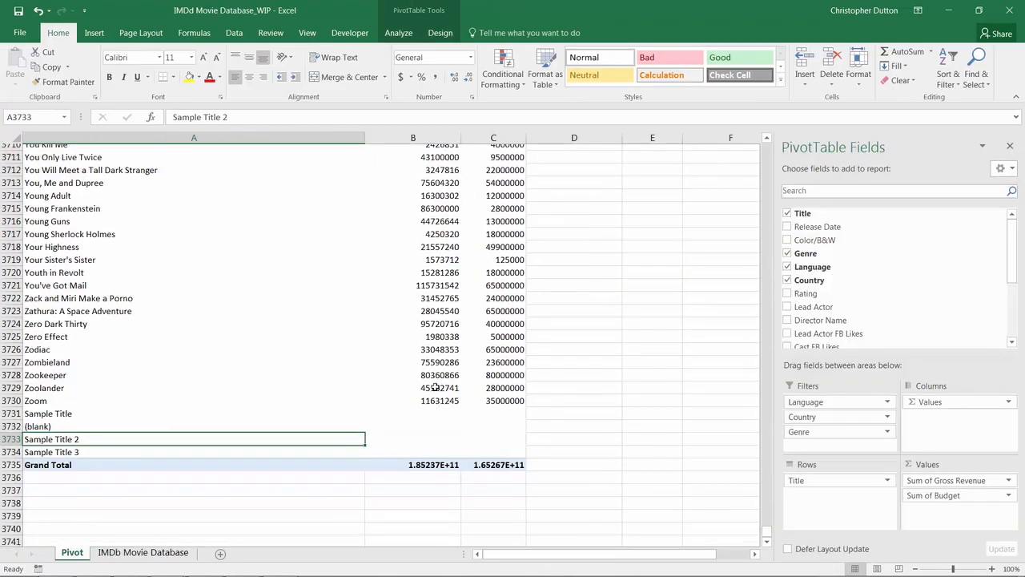
scroll(435, 386, "up", 2)
left_click(422, 12)
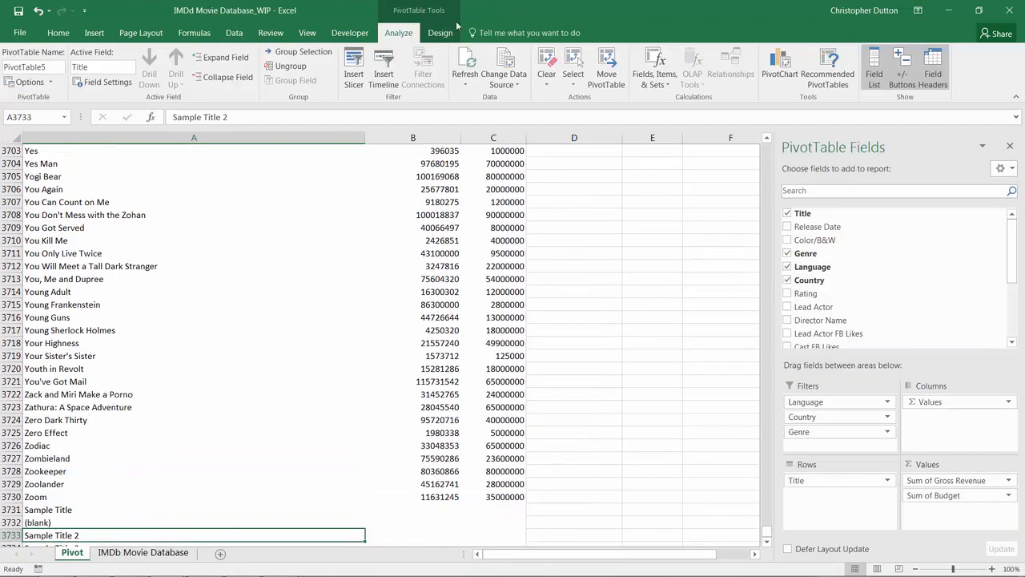
left_click(503, 64)
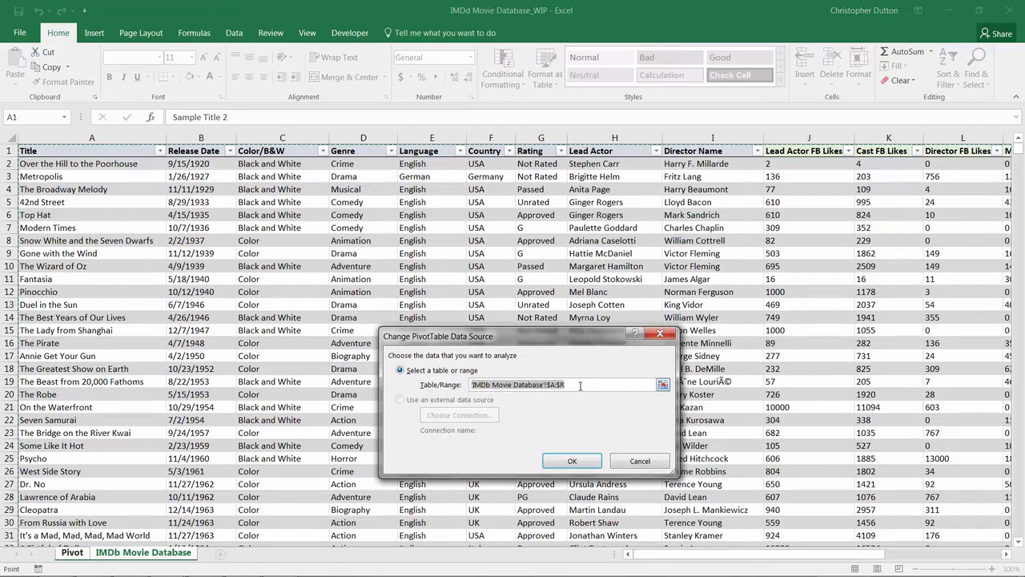
type("Movies")
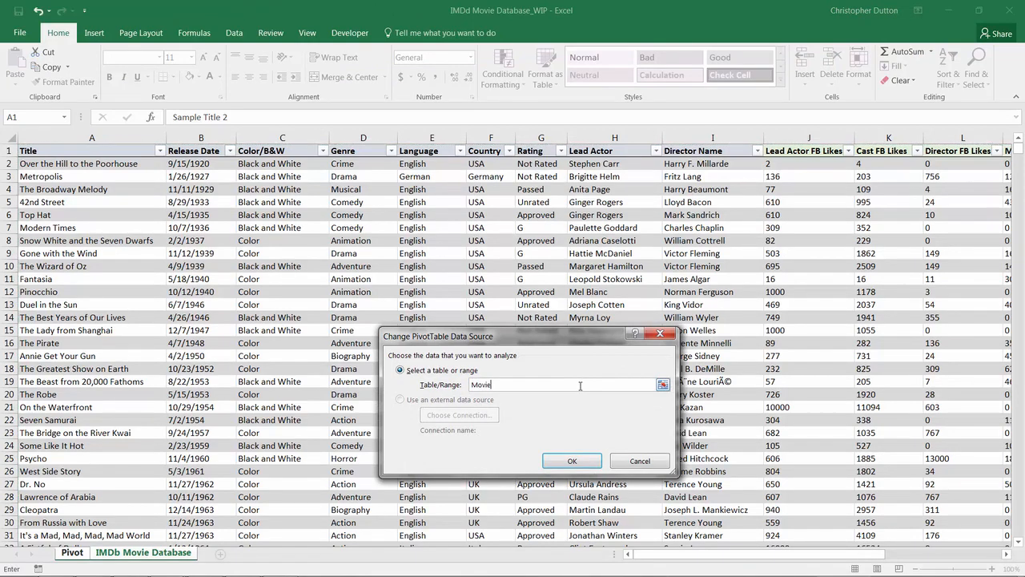
left_click(570, 460)
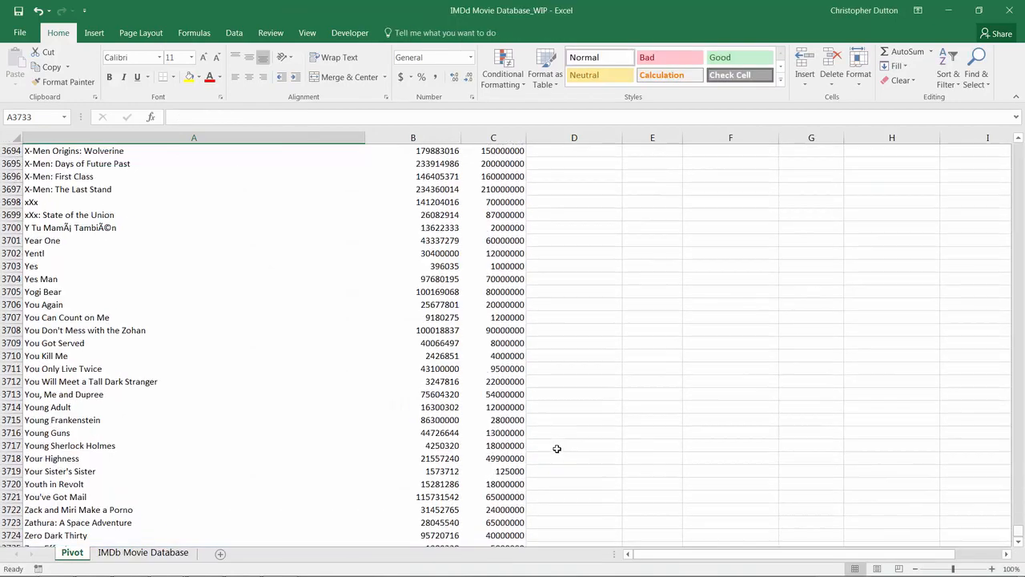
Review the pivot table's data source setting and examine how far the Movies range extends across rows and columns.
scroll(556, 449, "up", 11)
left_click_drag(1020, 526, 1015, 144)
left_click(413, 302)
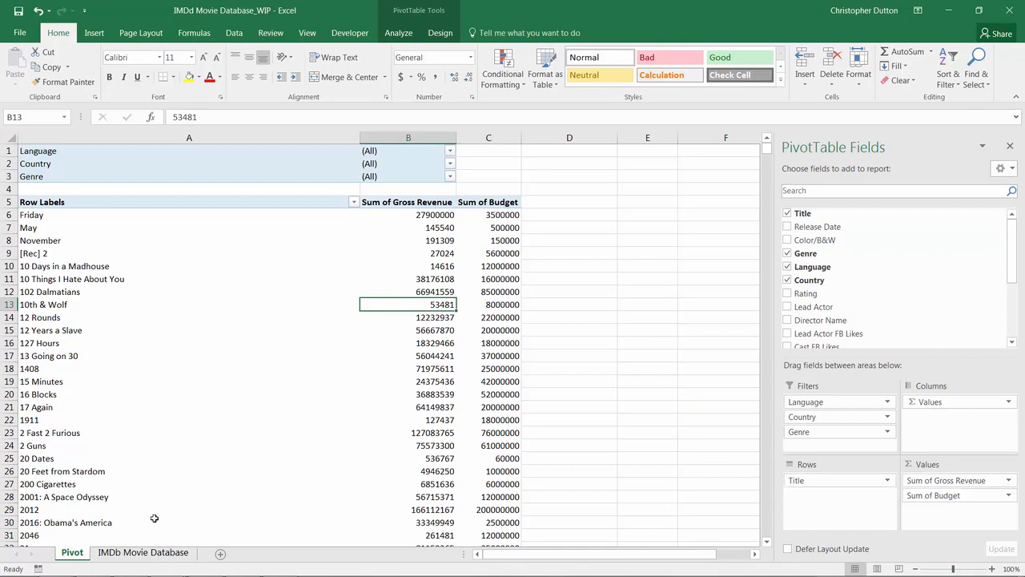
left_click(401, 32)
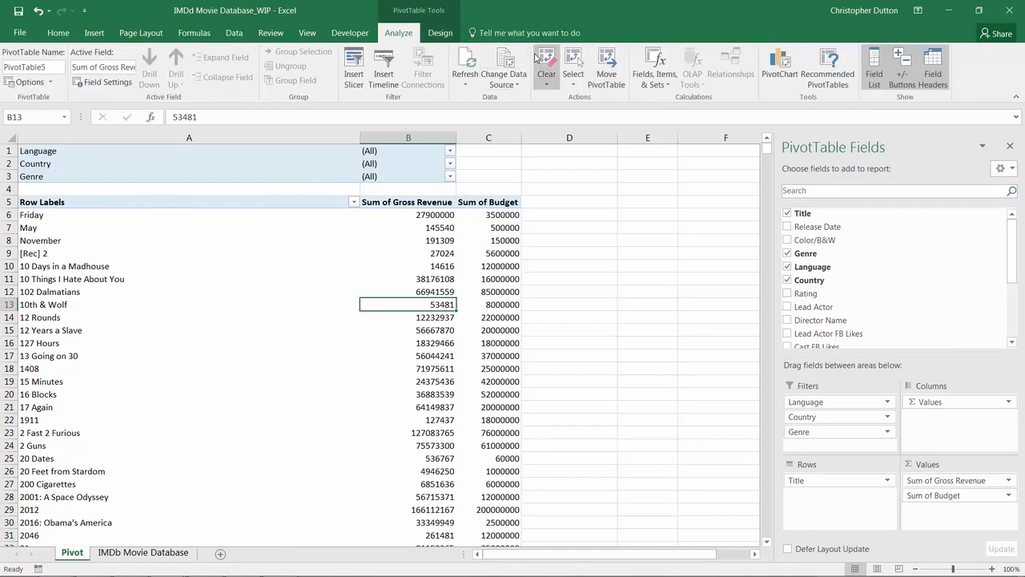
left_click(502, 61)
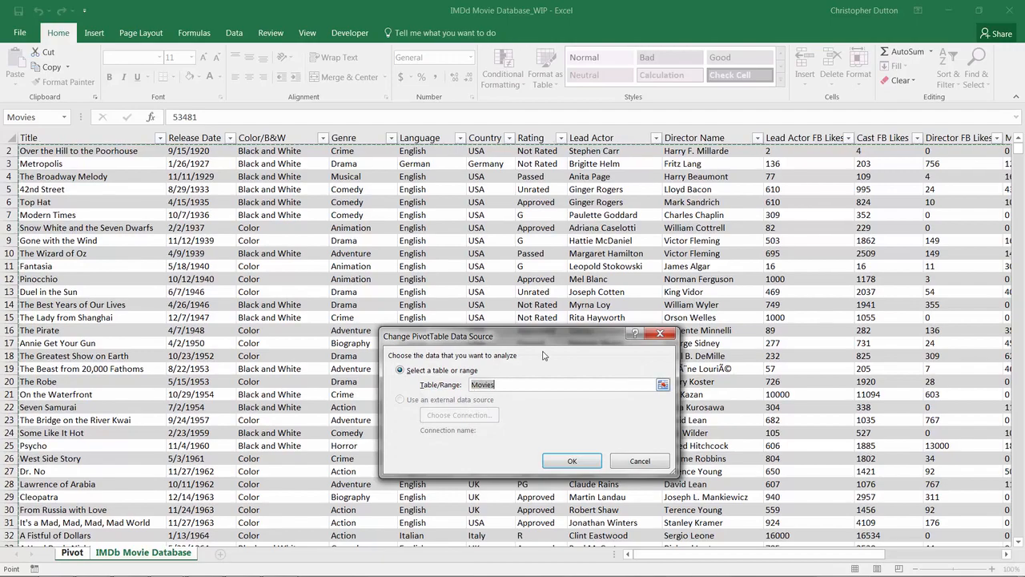
left_click_drag(1017, 152, 970, 566)
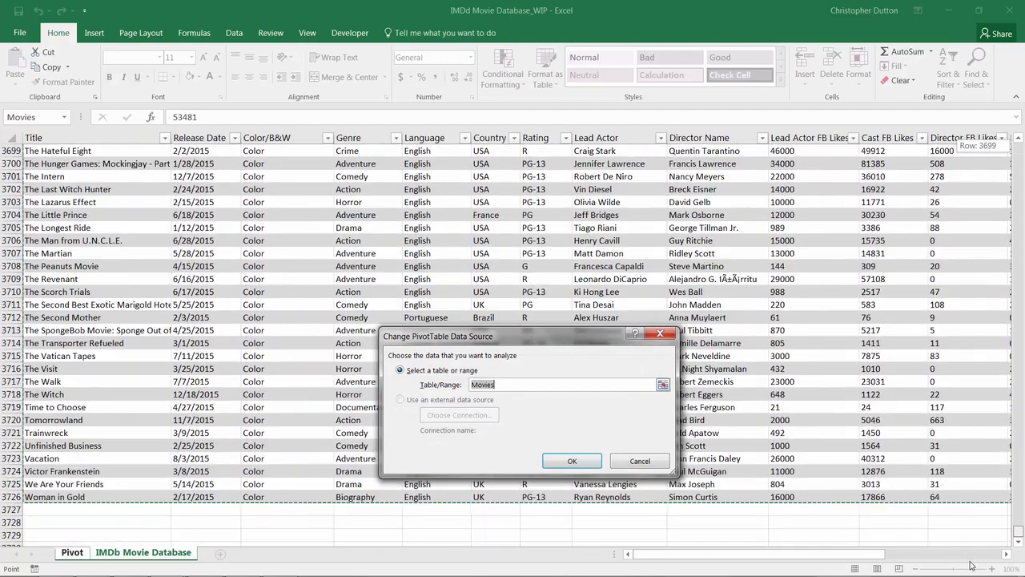
left_click_drag(866, 554, 984, 558)
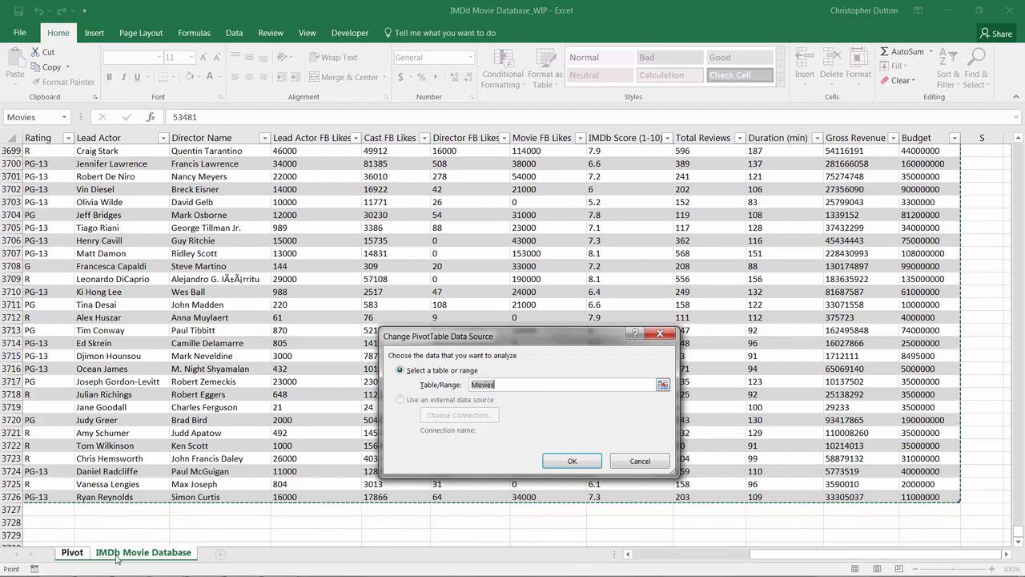
left_click(571, 461)
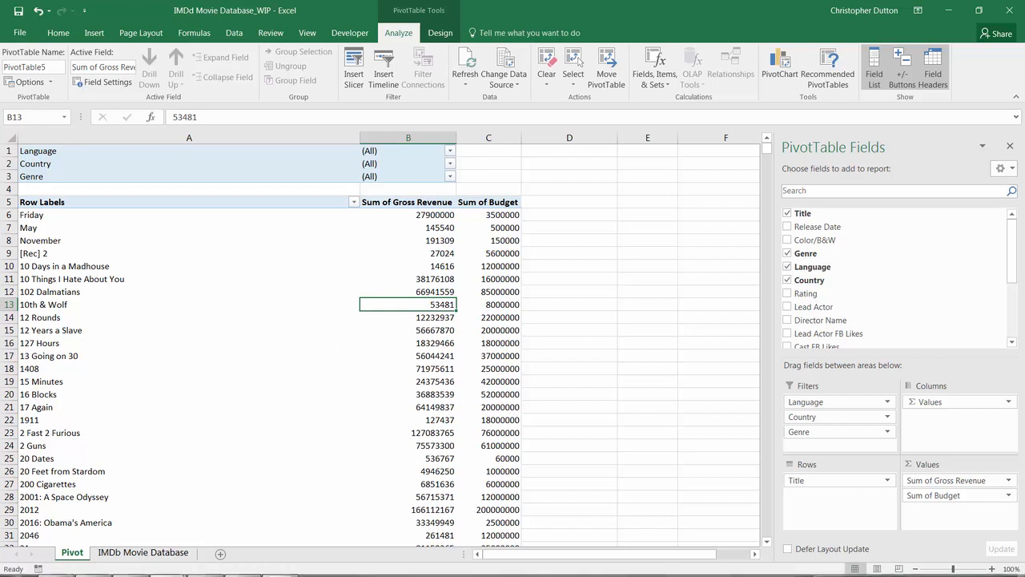
Switch to the 2016_Movies workbook and copy its movie rows without the headers, A2:R9.
mouse_move(166, 565)
left_click(120, 490)
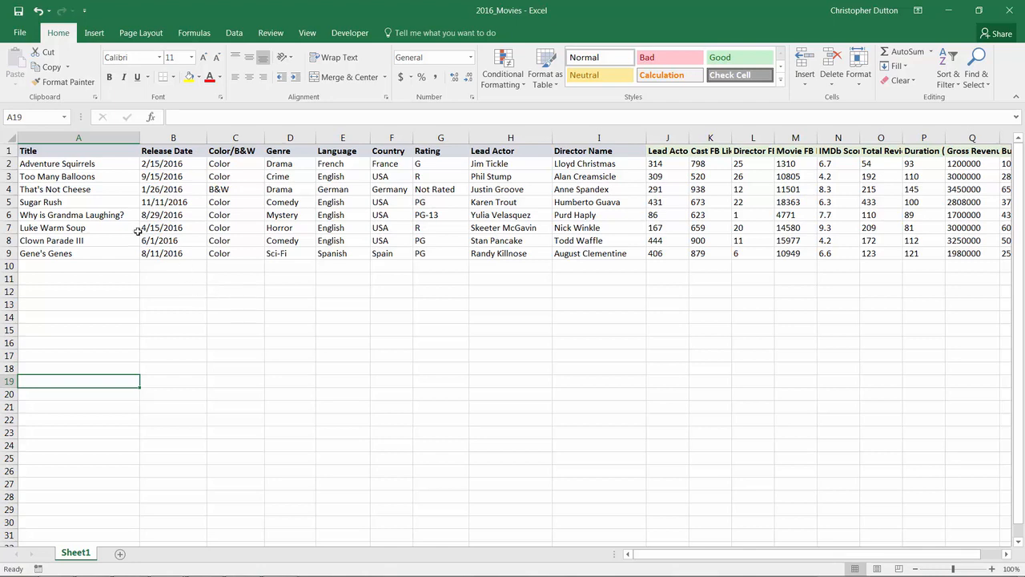
left_click(34, 163)
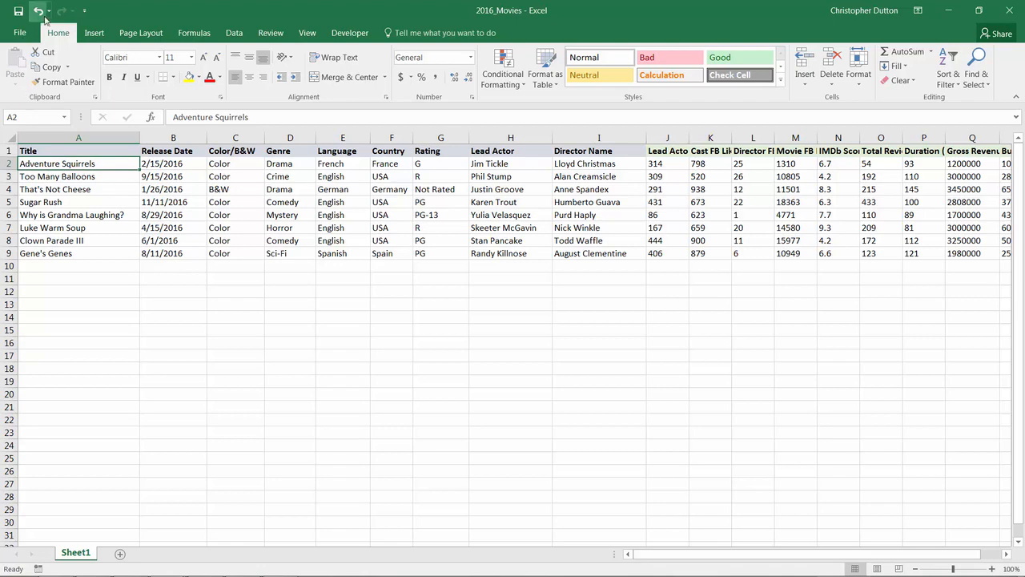
key("ctrl+shift+Right")
key("ctrl+shift+Down")
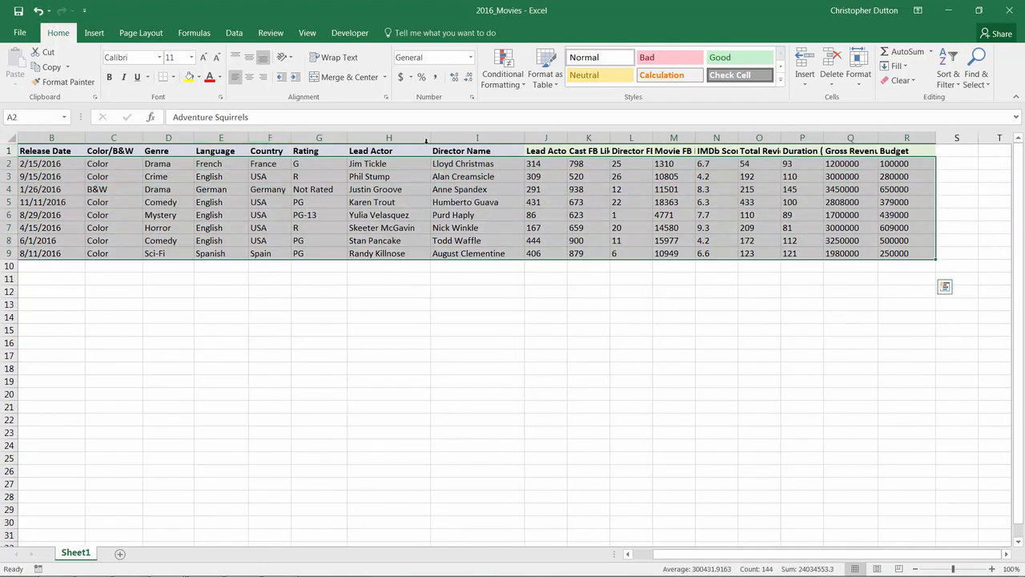
left_click_drag(892, 555, 823, 562)
key("ctrl+c")
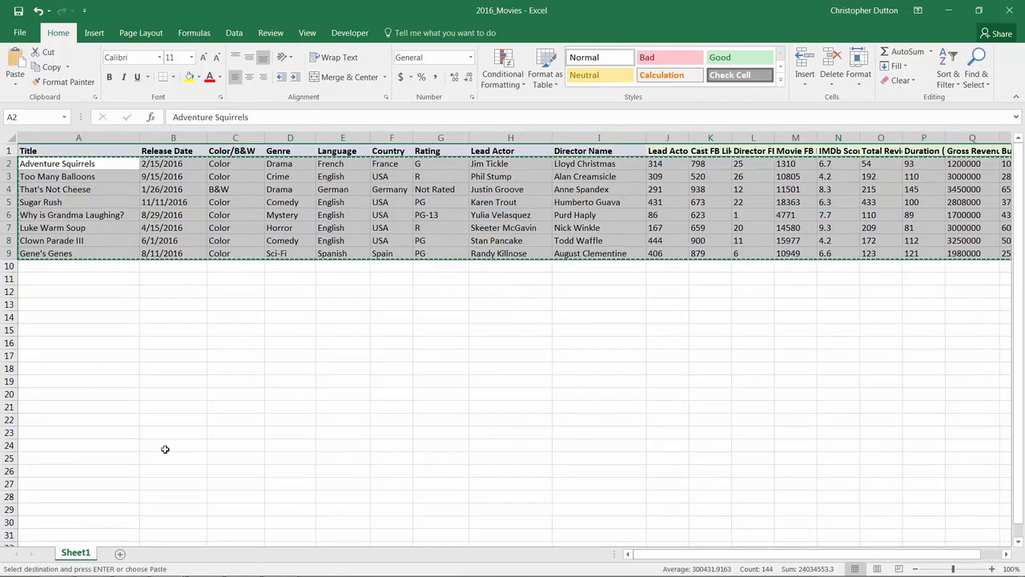
Paste the copied 2016 movies at A3727, directly below the Movies table on the IMDb Movie Database sheet of the IMDd Movie Database_WIP workbook.
mouse_move(165, 565)
left_click(210, 513)
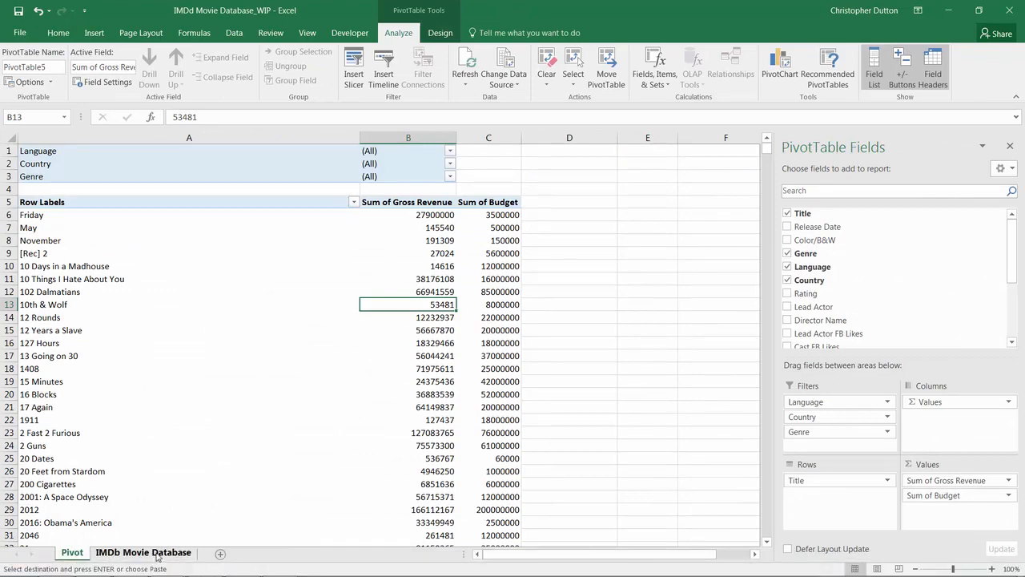
left_click(158, 554)
scroll(586, 413, "down", 3)
left_click(709, 483)
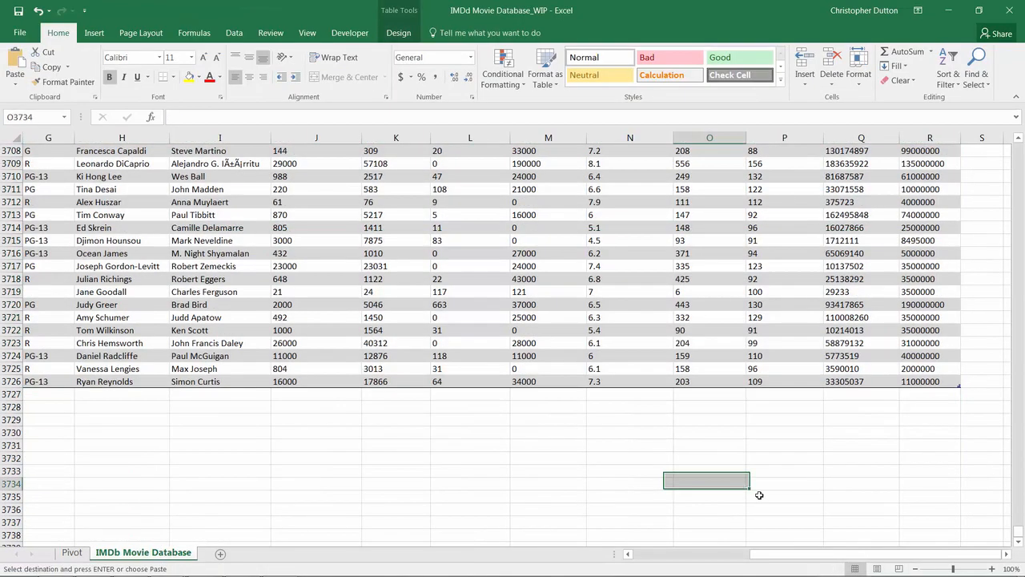
left_click_drag(753, 554, 635, 558)
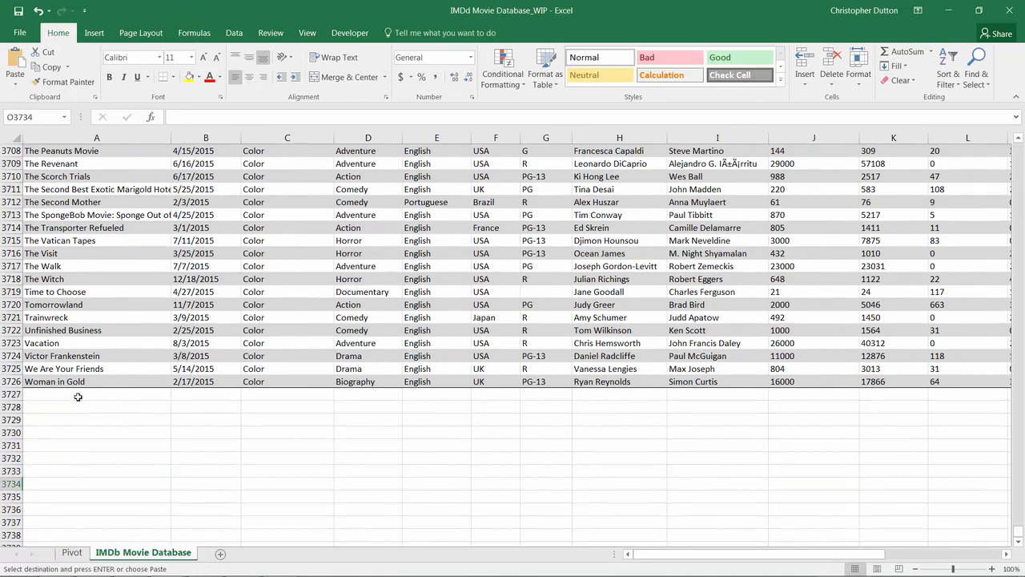
left_click(39, 394)
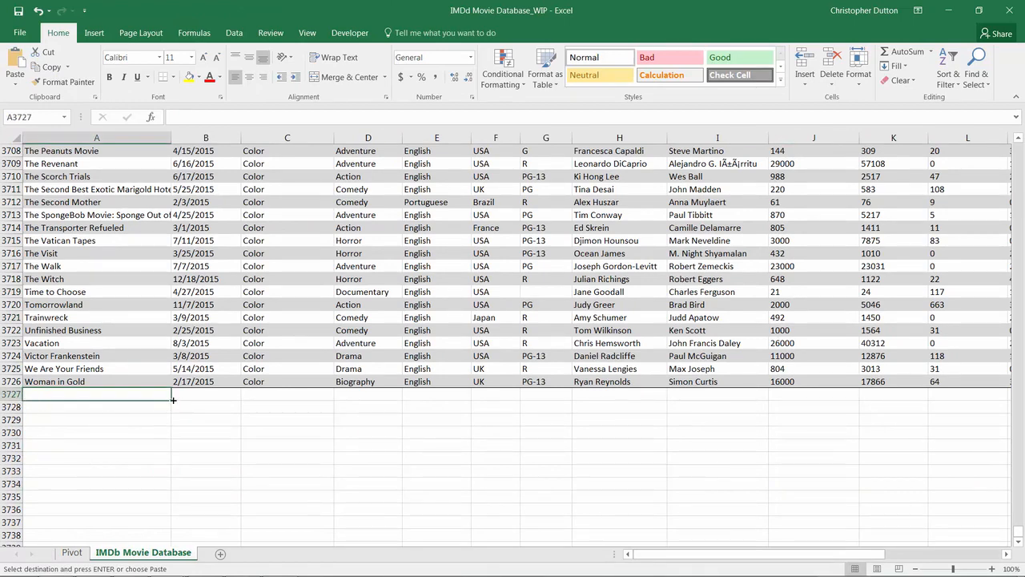
key("ctrl+v")
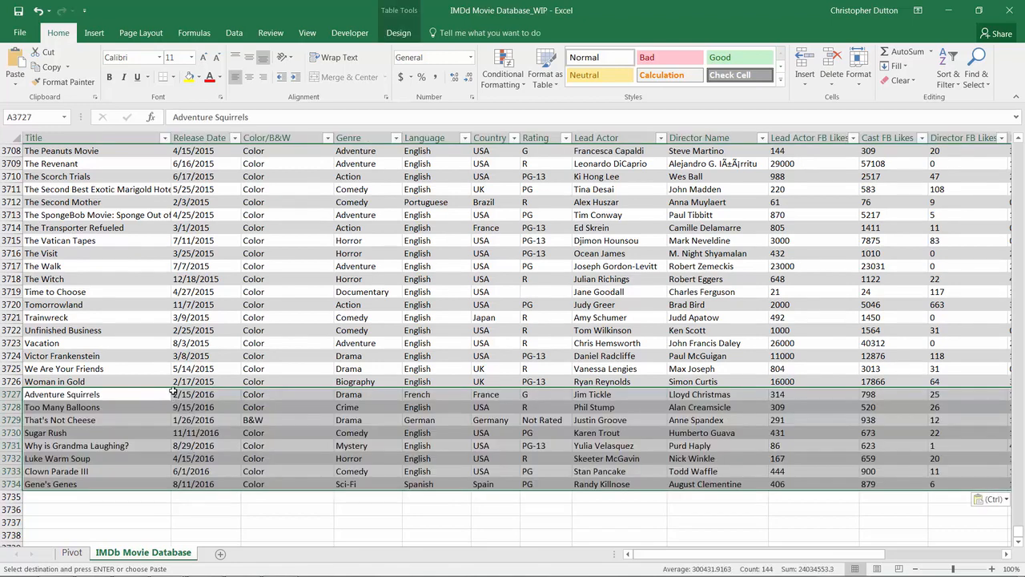
left_click(316, 342)
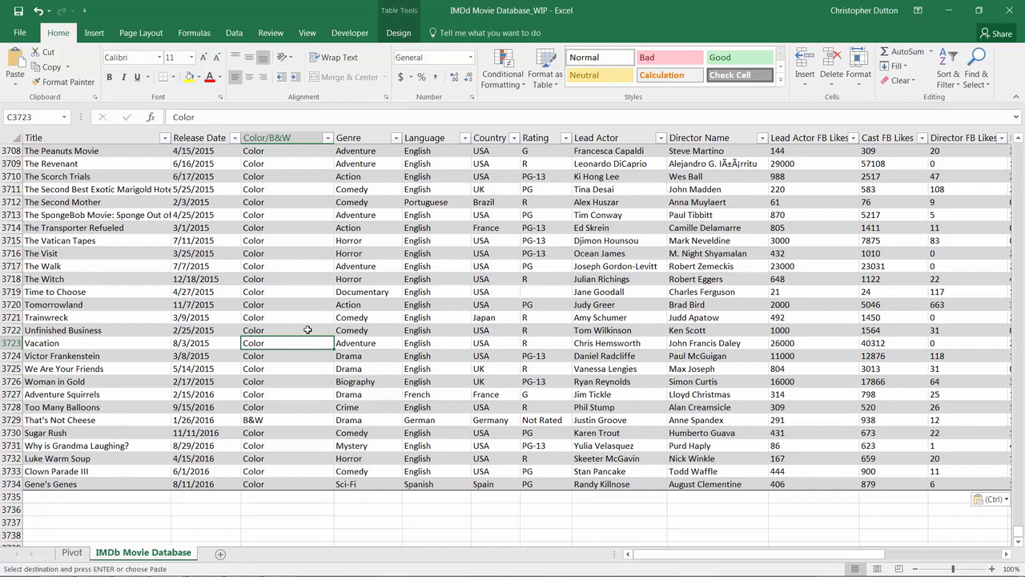
Refresh the pivot table on the Pivot sheet and select the added titles from Adventure Squirrels to Gene's Genes at its end.
left_click(72, 553)
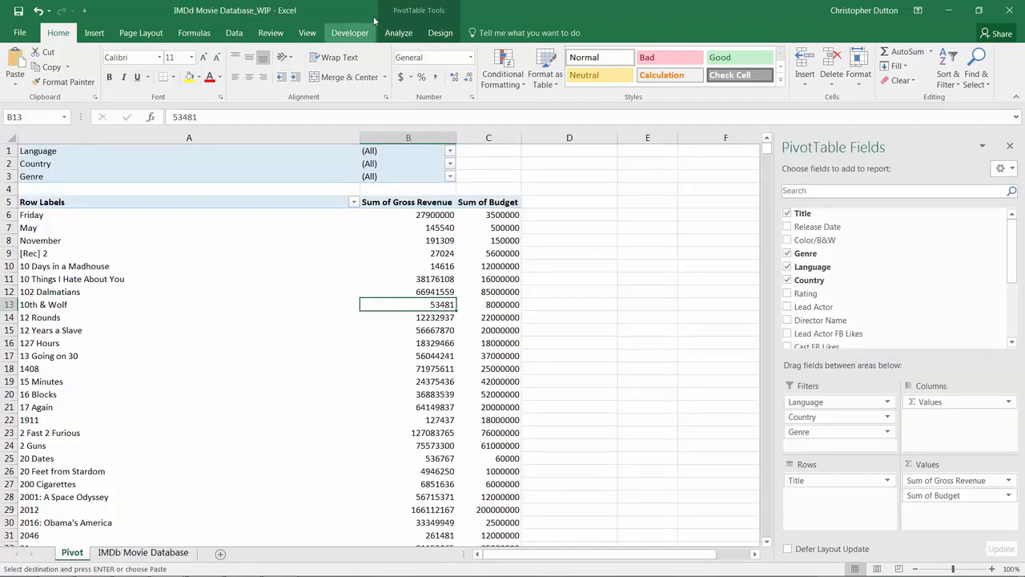
left_click(399, 32)
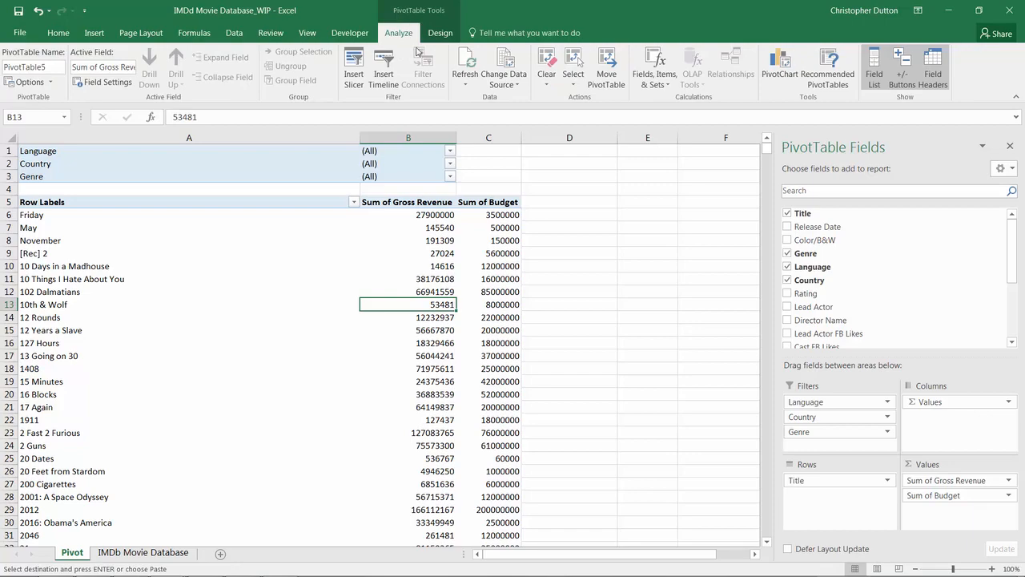
left_click(471, 59)
left_click_drag(766, 149, 769, 532)
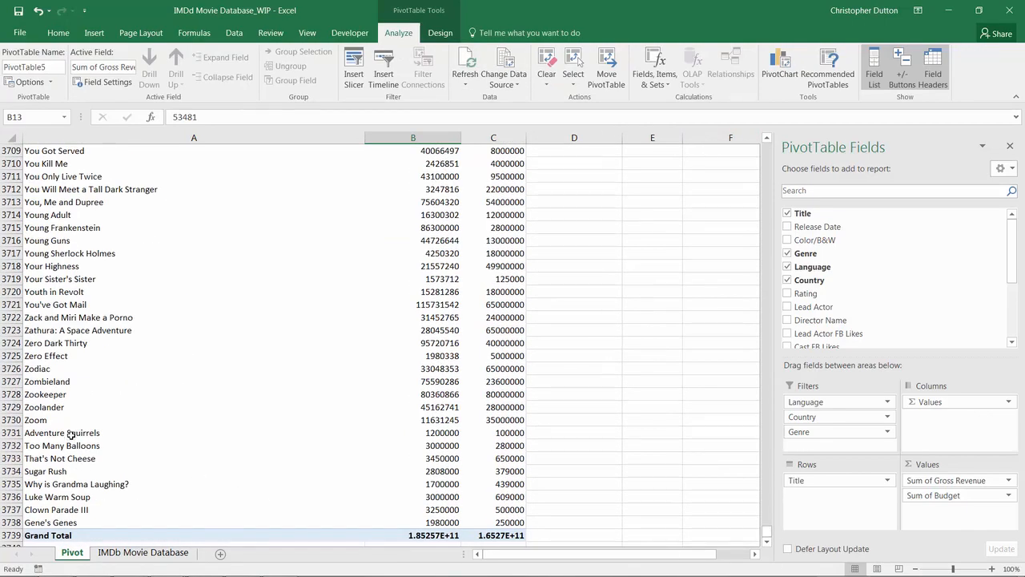
left_click_drag(70, 433, 72, 522)
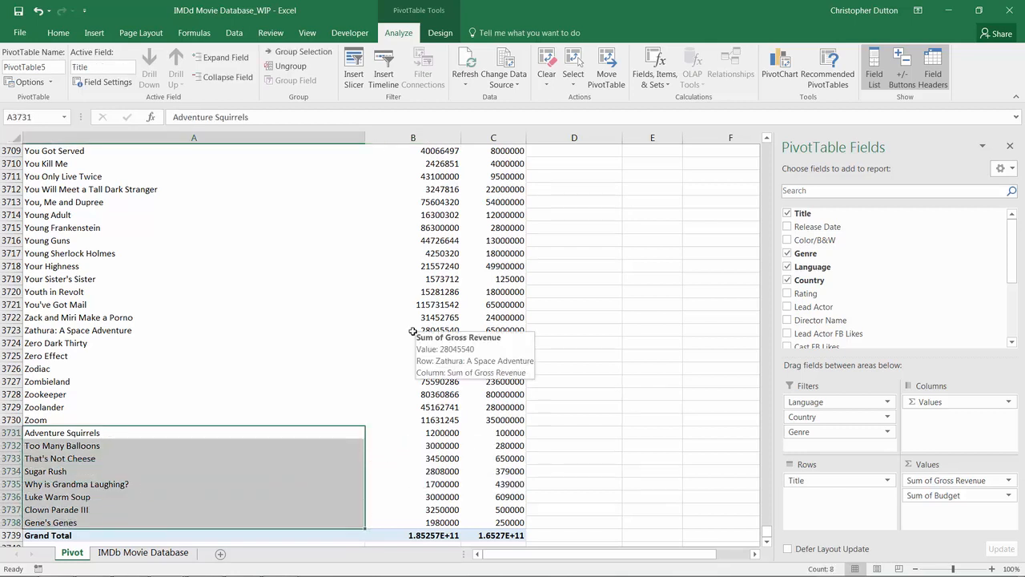
Convert the Movies table on the IMDb Movie Database sheet back to a normal range and return to the top of the data.
left_click(156, 555)
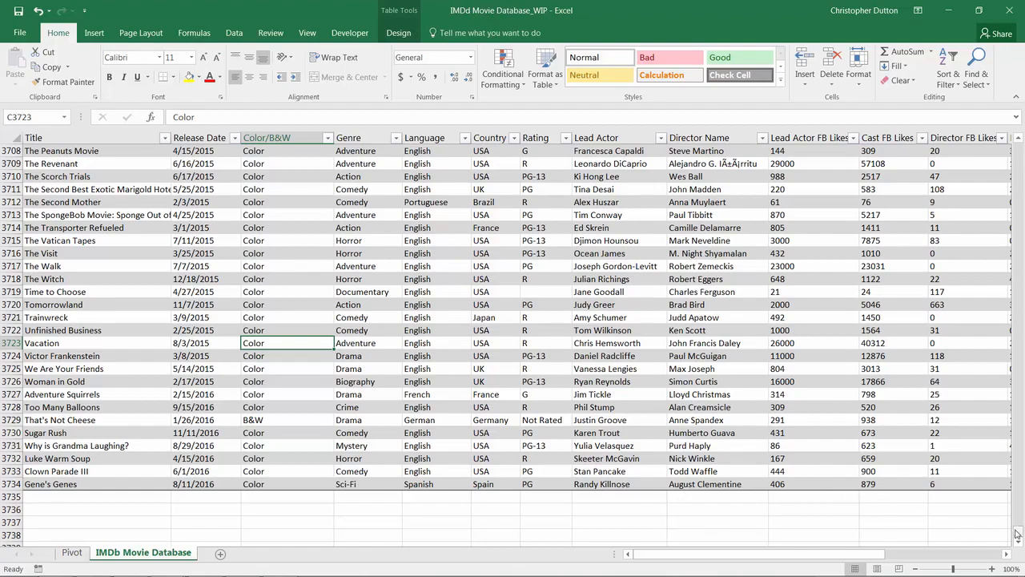
left_click_drag(1018, 532, 1018, 144)
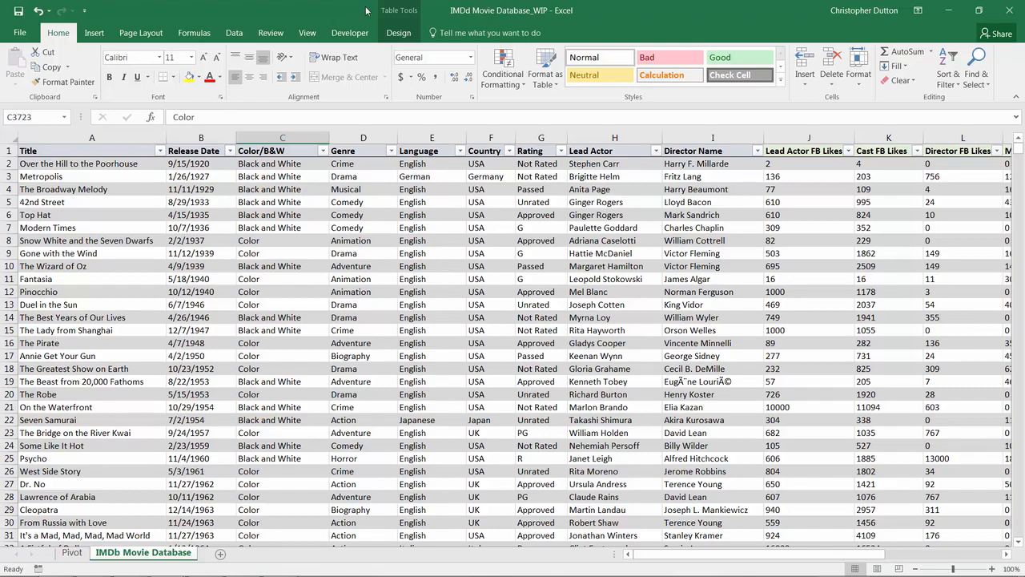
left_click(395, 9)
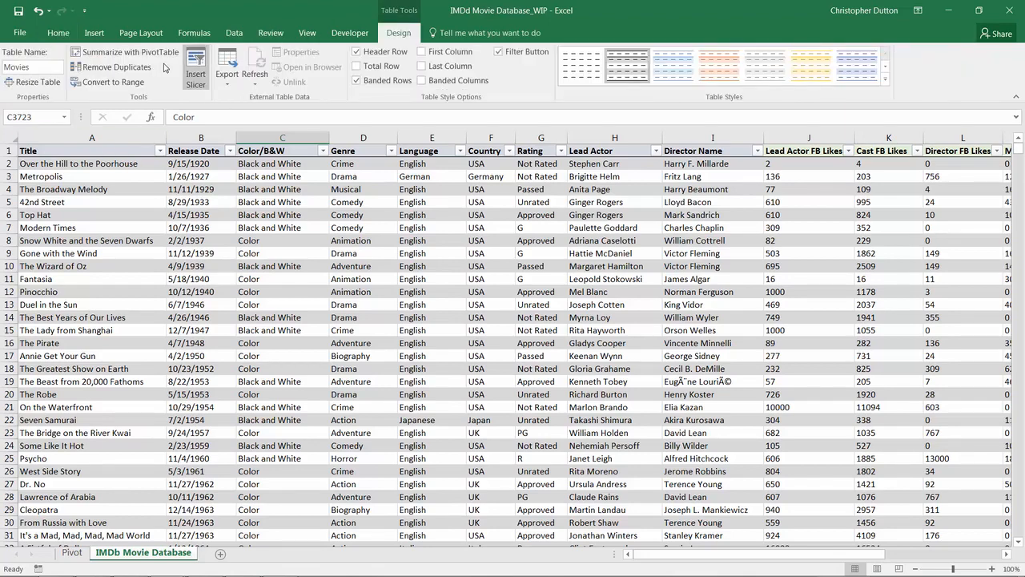
left_click(123, 82)
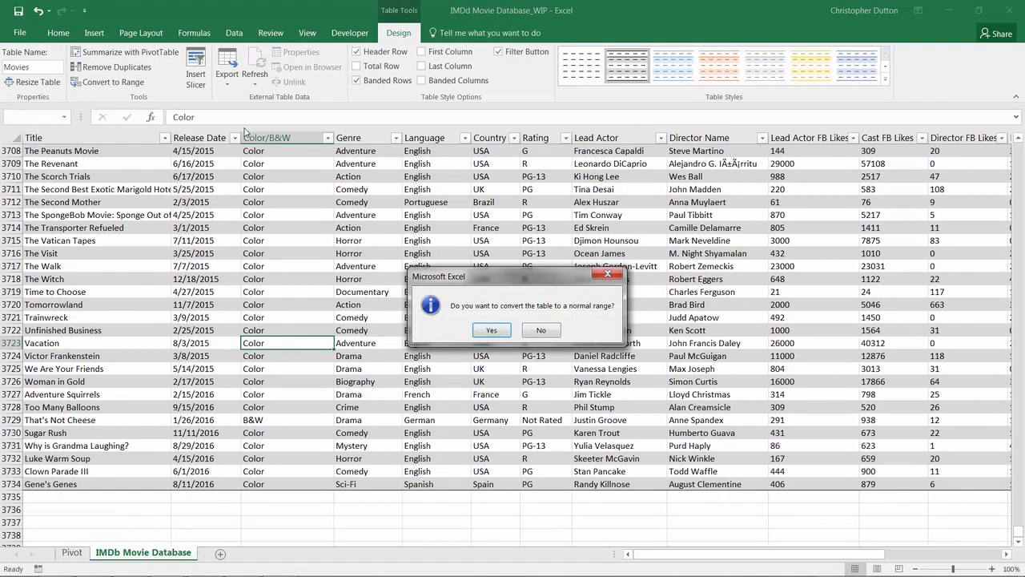
left_click(490, 331)
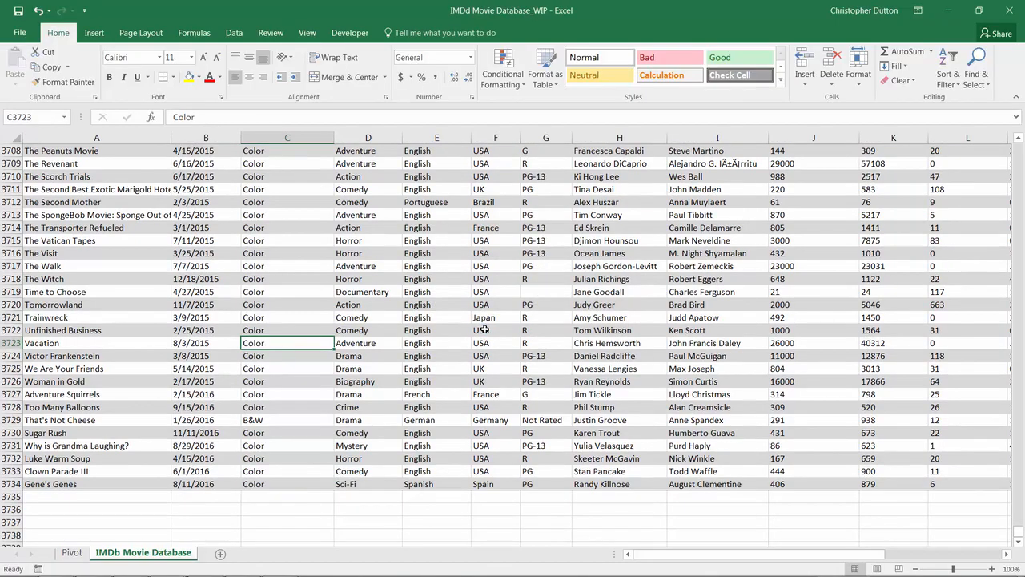
left_click_drag(1018, 530, 1017, 146)
key("ctrl+Home")
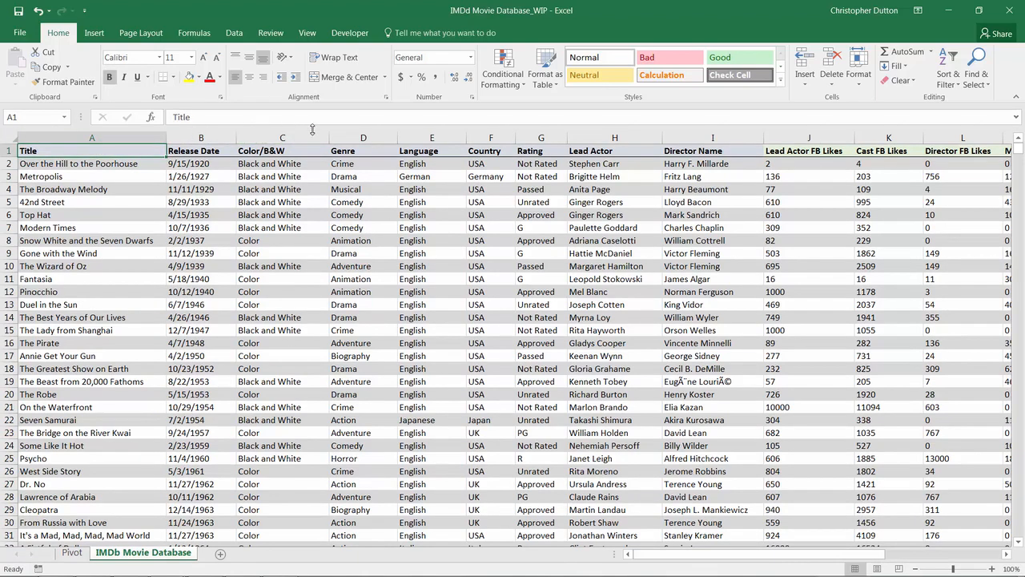
left_click(263, 239)
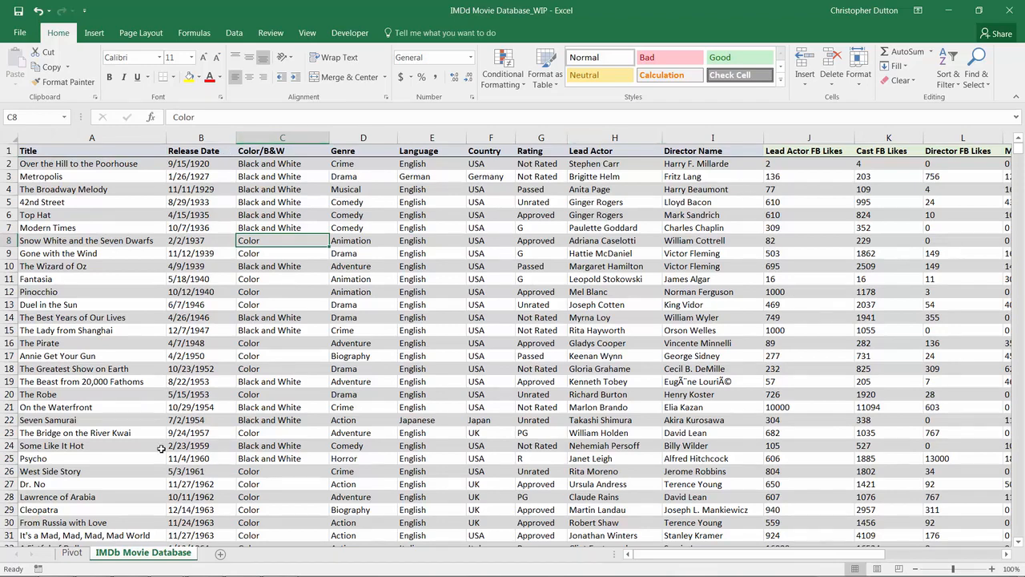
Review the data source range of the pivot table on the Pivot sheet and accept it as it stands.
left_click(72, 553)
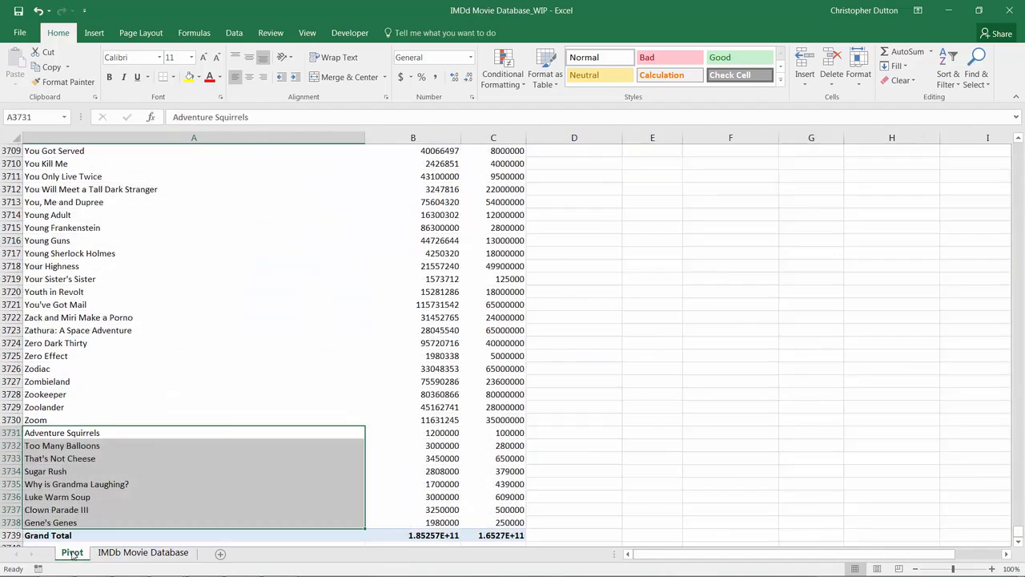
left_click(398, 32)
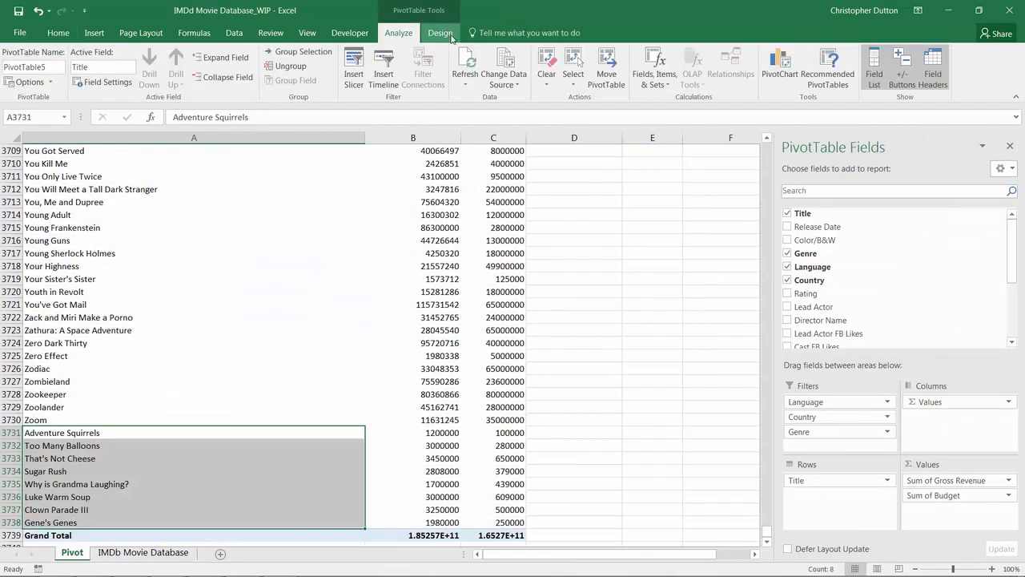
left_click(505, 61)
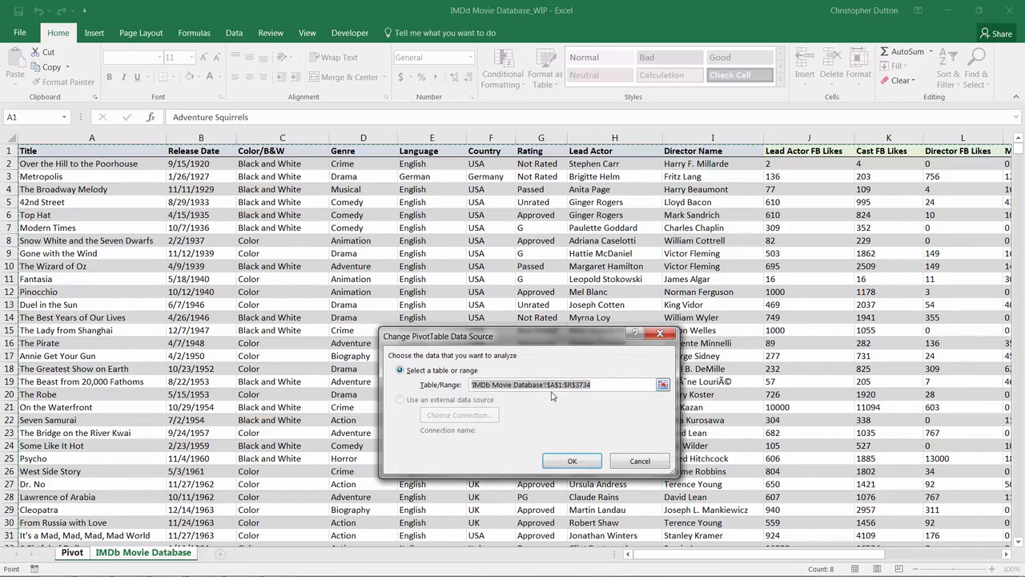
left_click(571, 460)
left_click(434, 394)
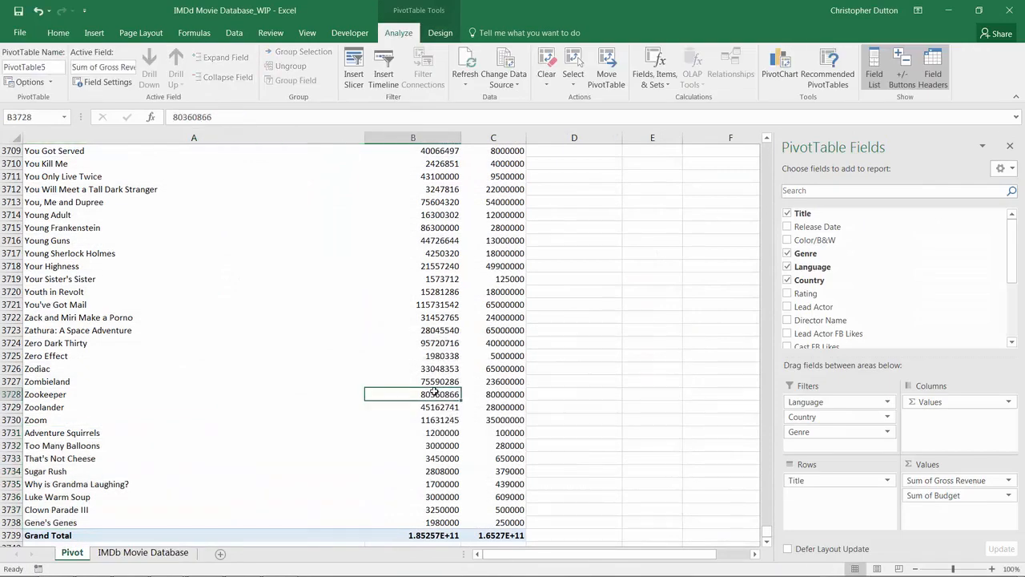